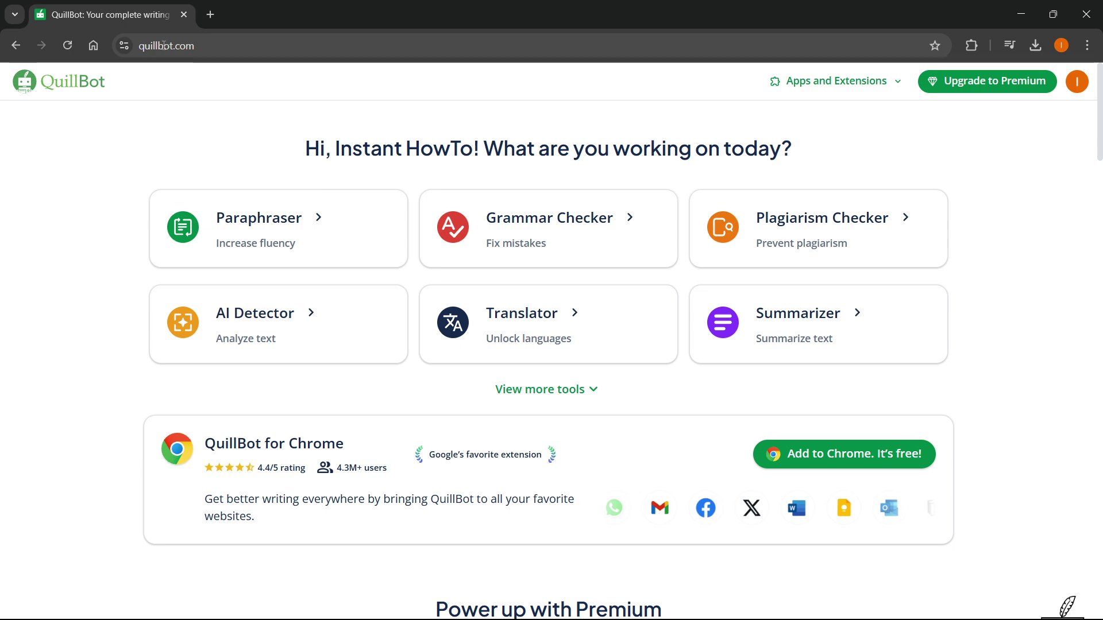
Find QuillBot Flow among the writing tools on the QuillBot homepage and open it.
scroll(87, 200, "down", 1)
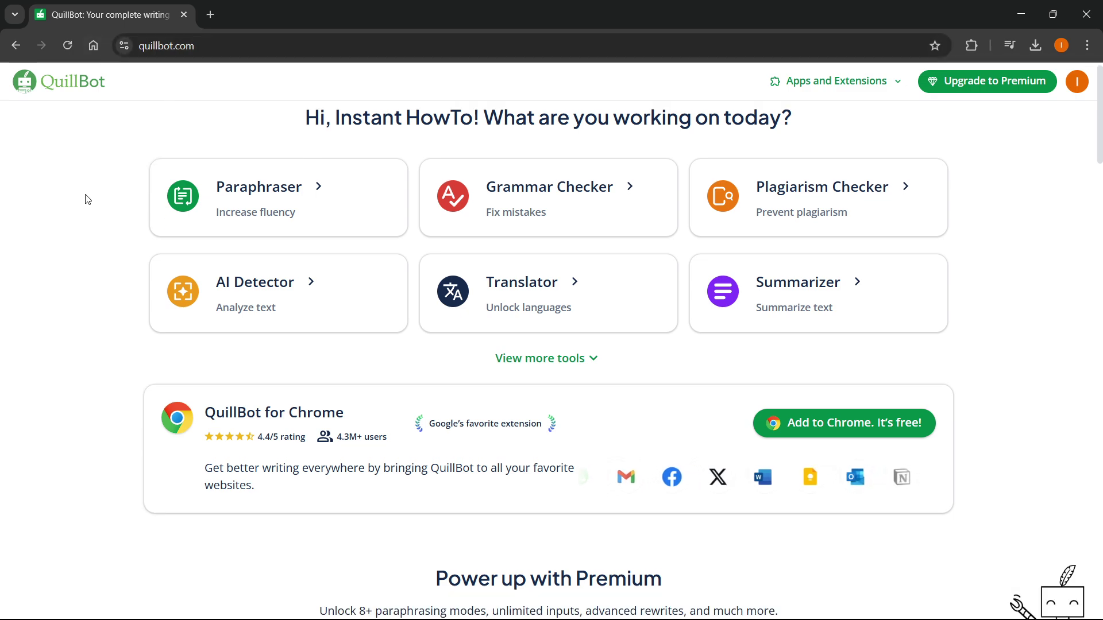
scroll(87, 200, "down", 20)
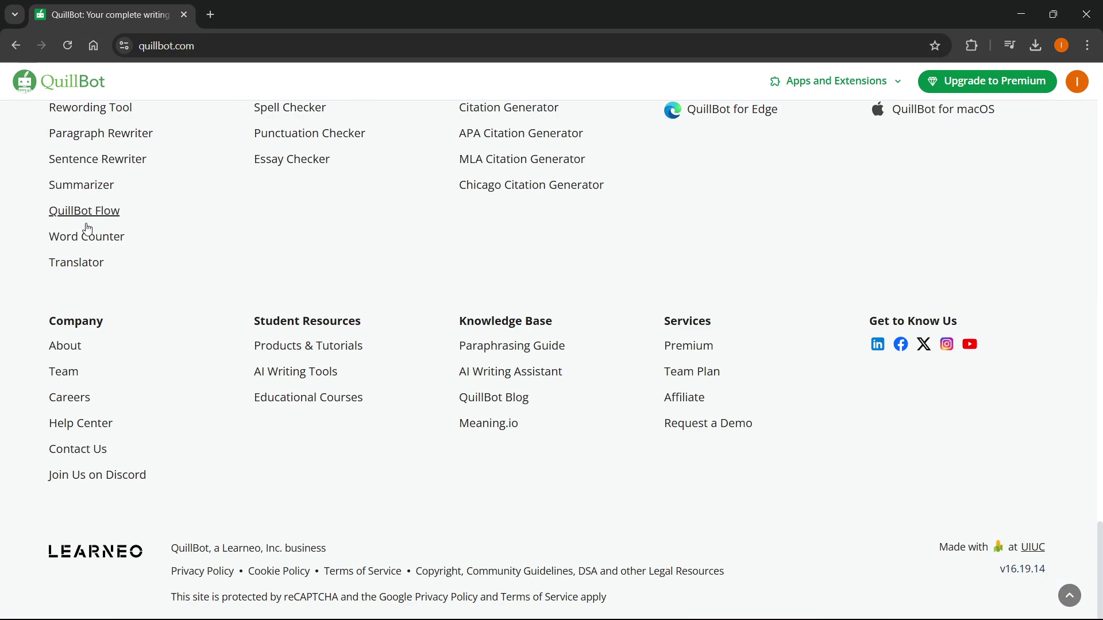
scroll(87, 228, "up", 4)
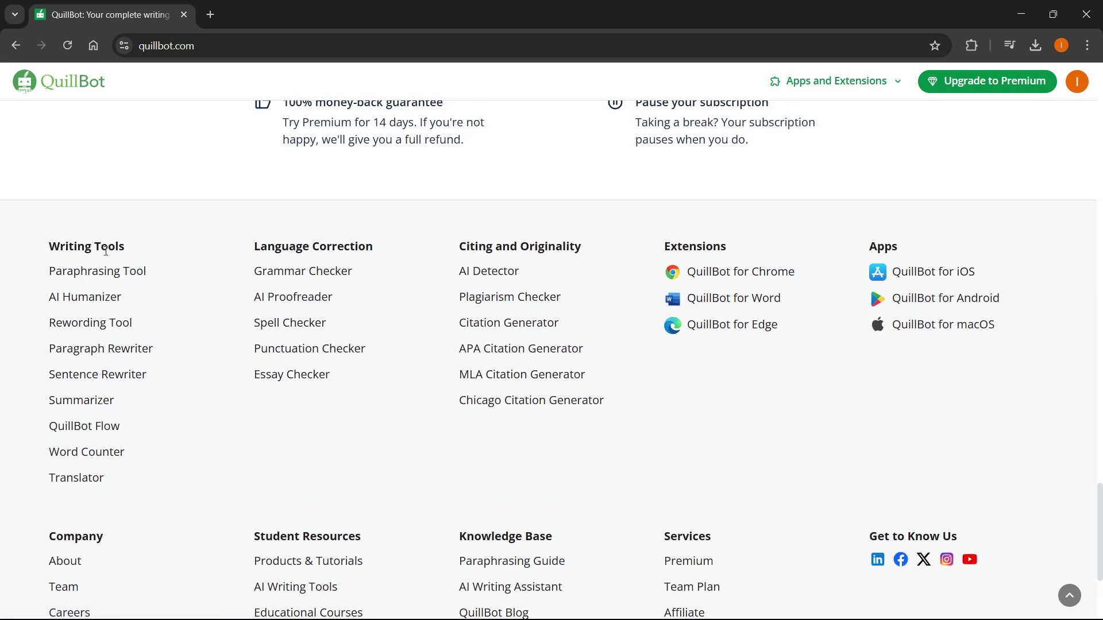
left_click(91, 427)
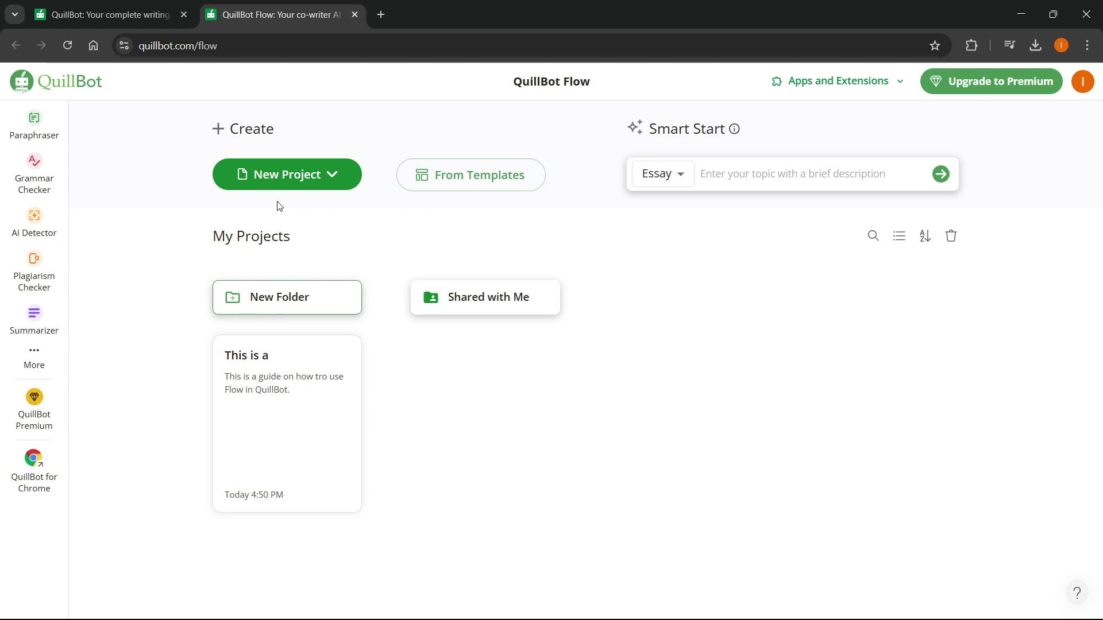
Create a blank Flow project, closing the old homepage tab and dismissing the clipboard access request.
left_click(280, 178)
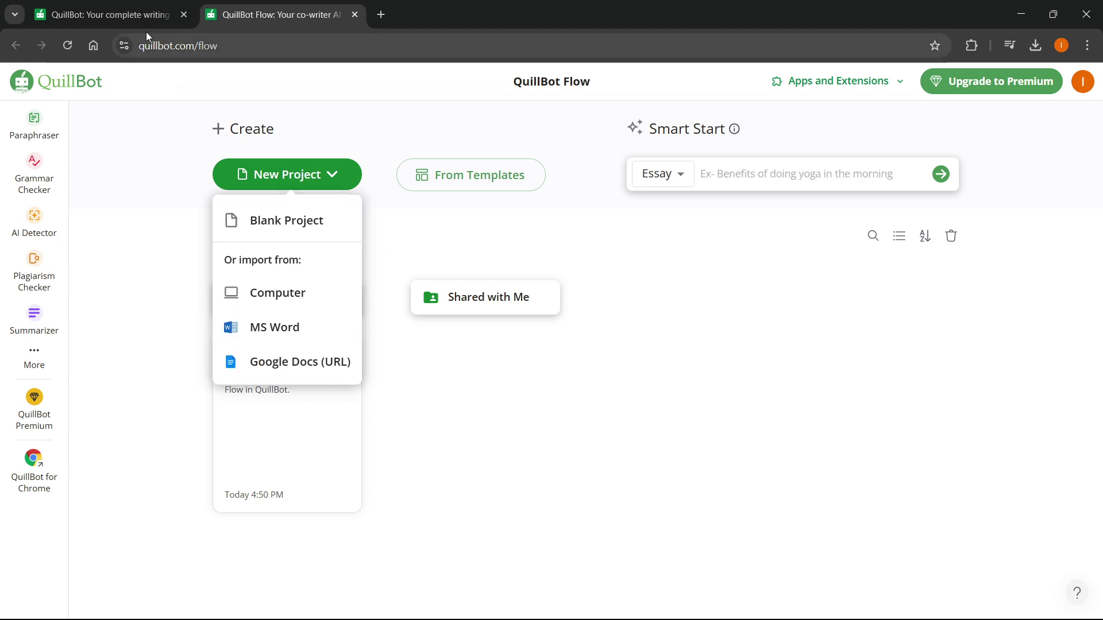
left_click(184, 14)
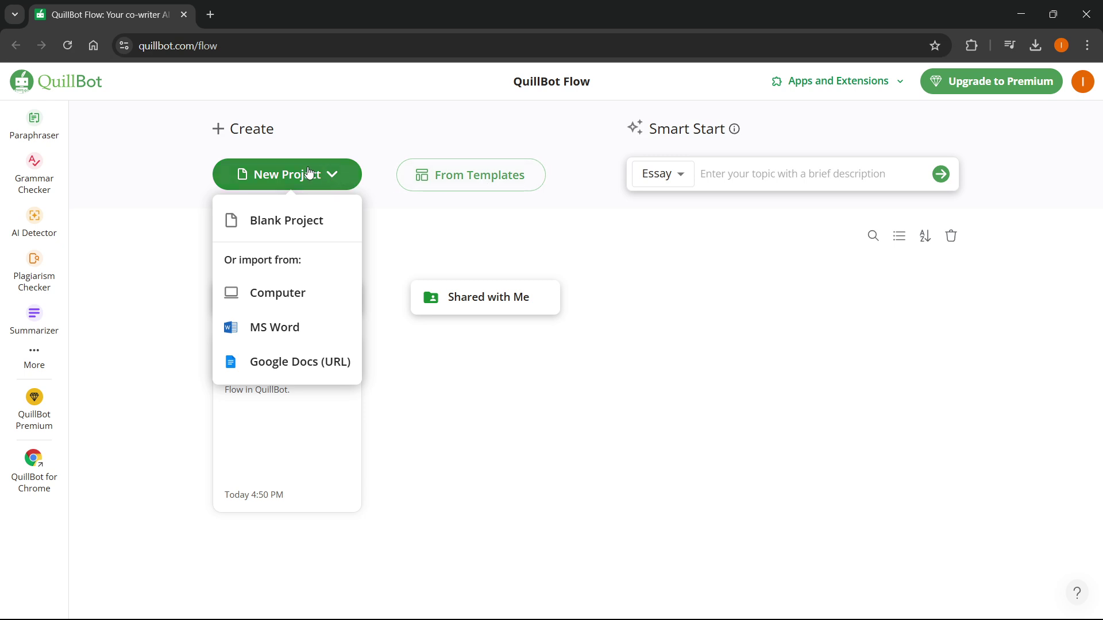
left_click(300, 217)
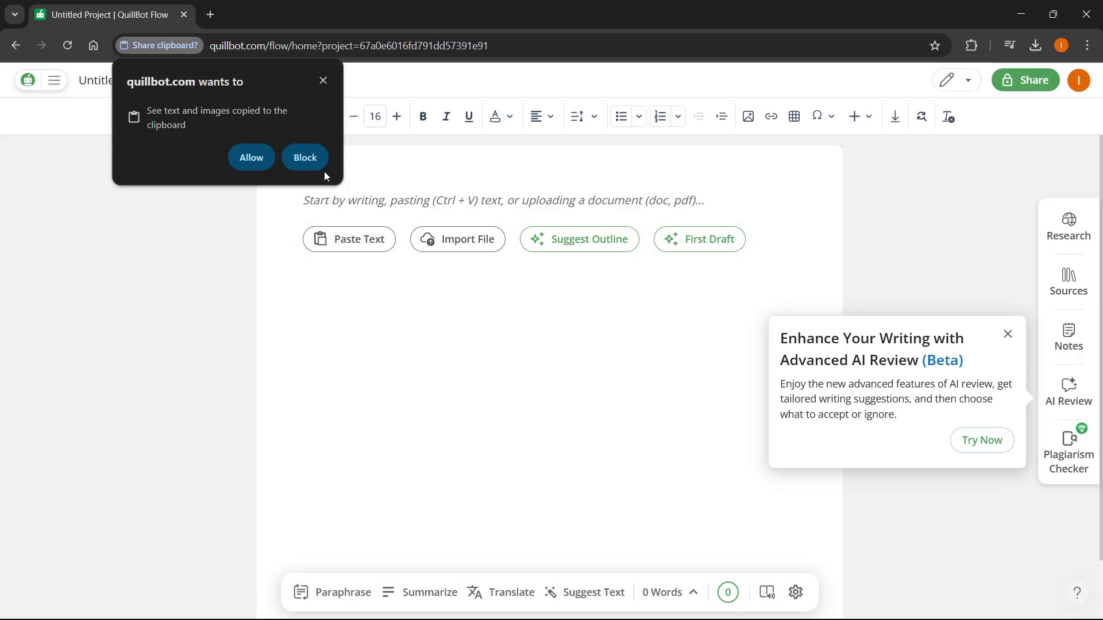
left_click(323, 81)
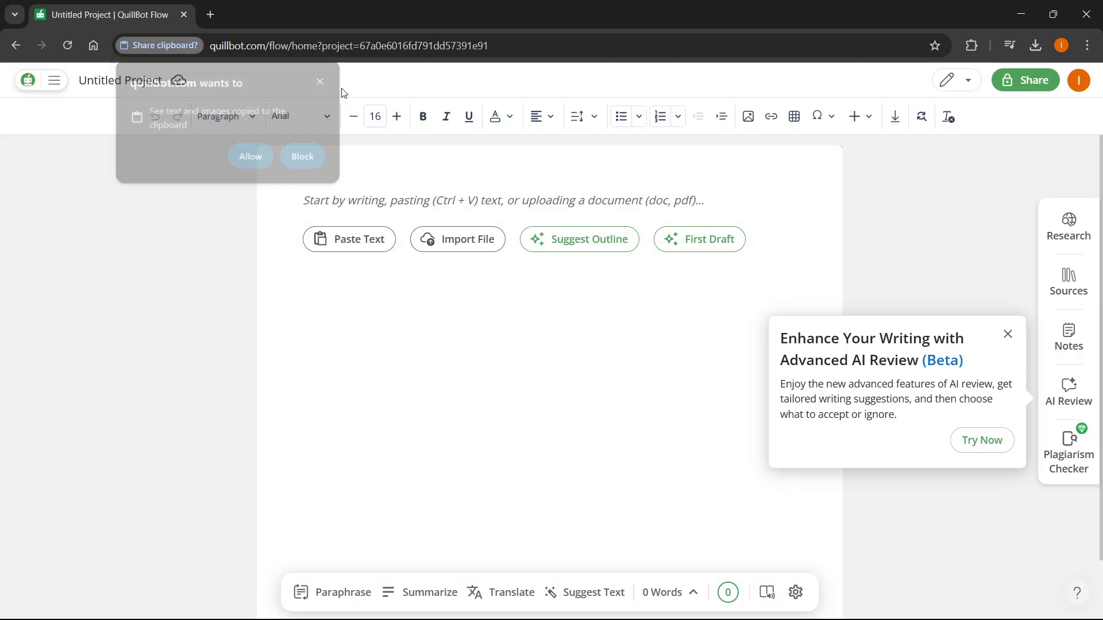
Write "This is a tutorial on how to use Flow in Quillbot" in the blank document.
left_click(428, 200)
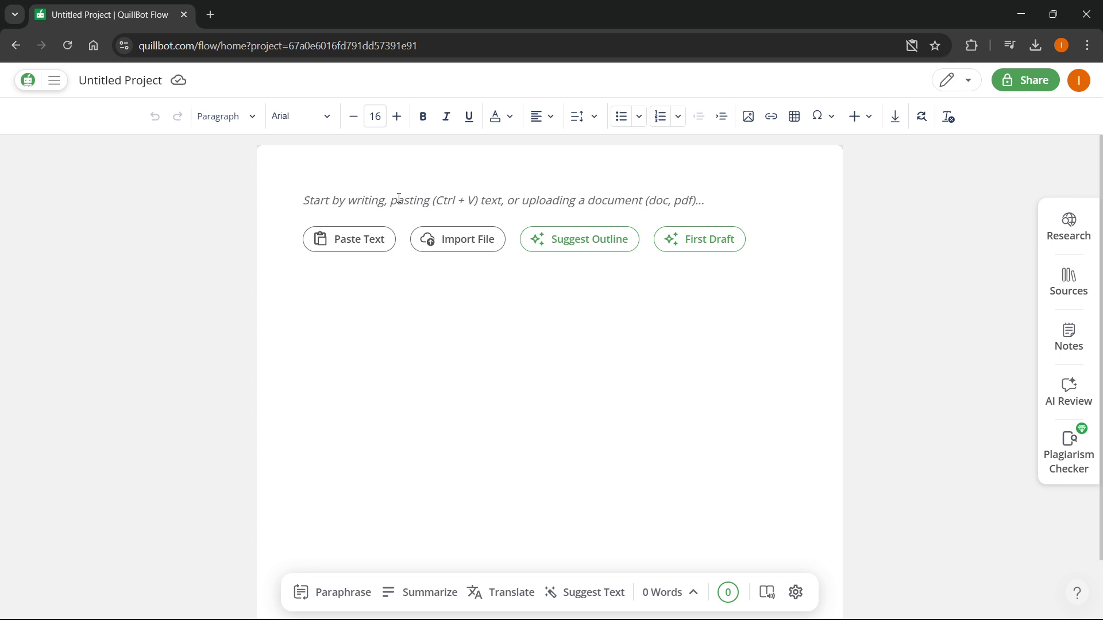
type("This is a tutor")
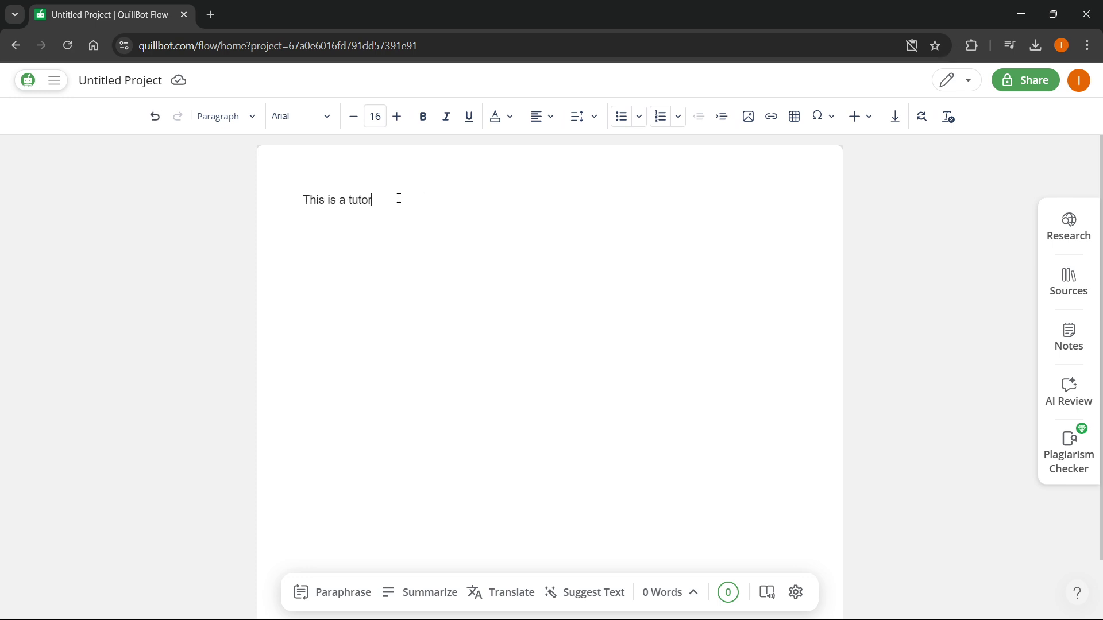
type("ial on how to use")
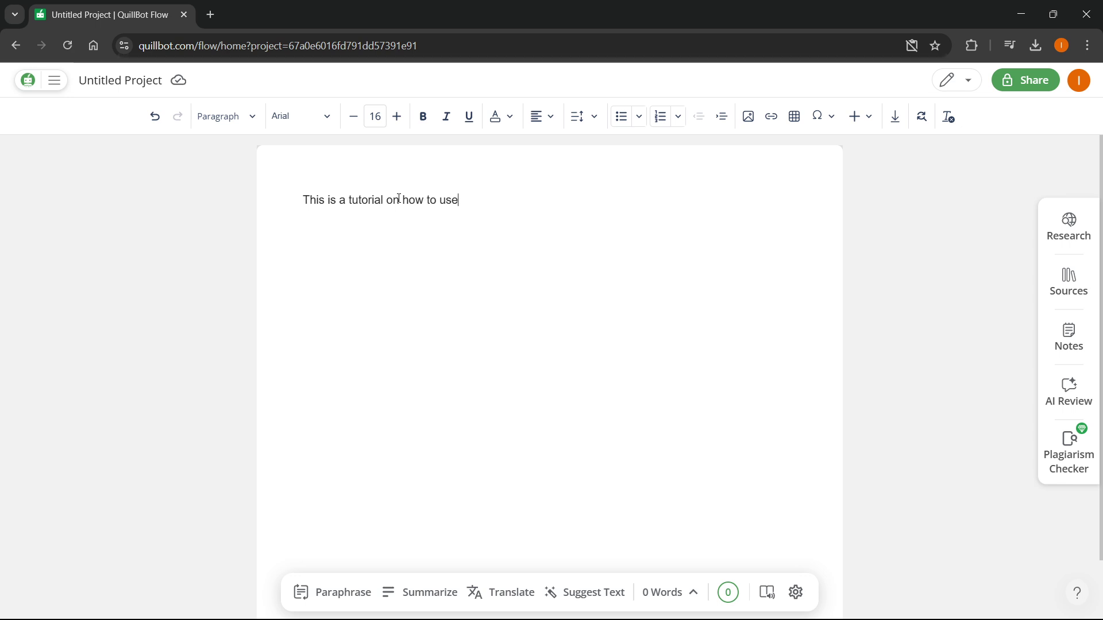
type(" Flow in ")
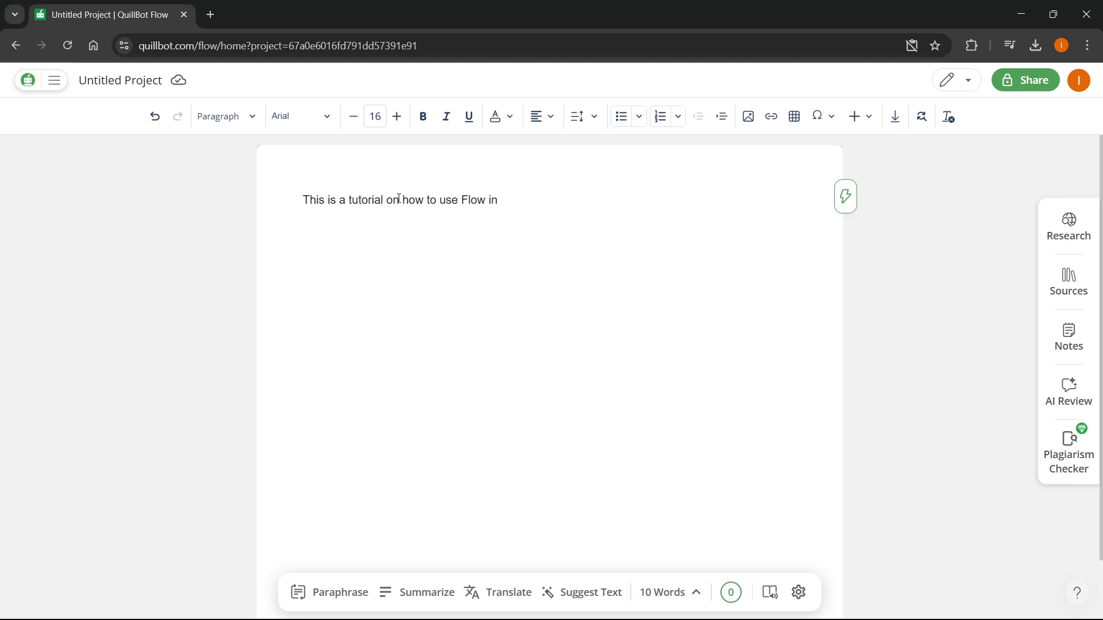
type("Quillbot")
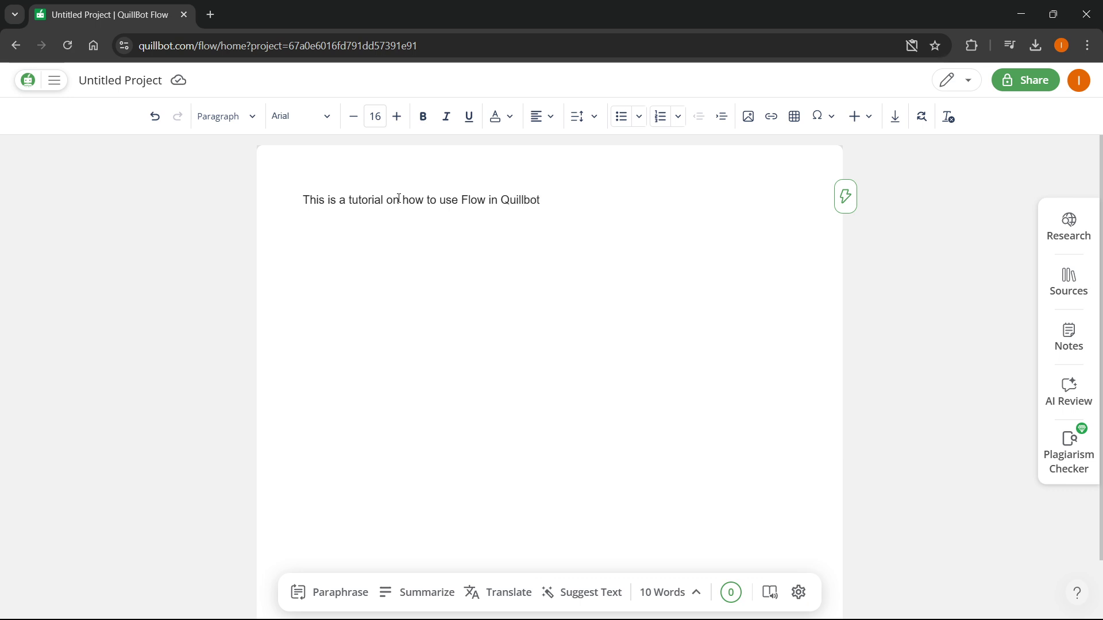
End the sentence with a period, continue with "What flow does is", and accept two consecutive inline suggestions.
type(". What flow does it")
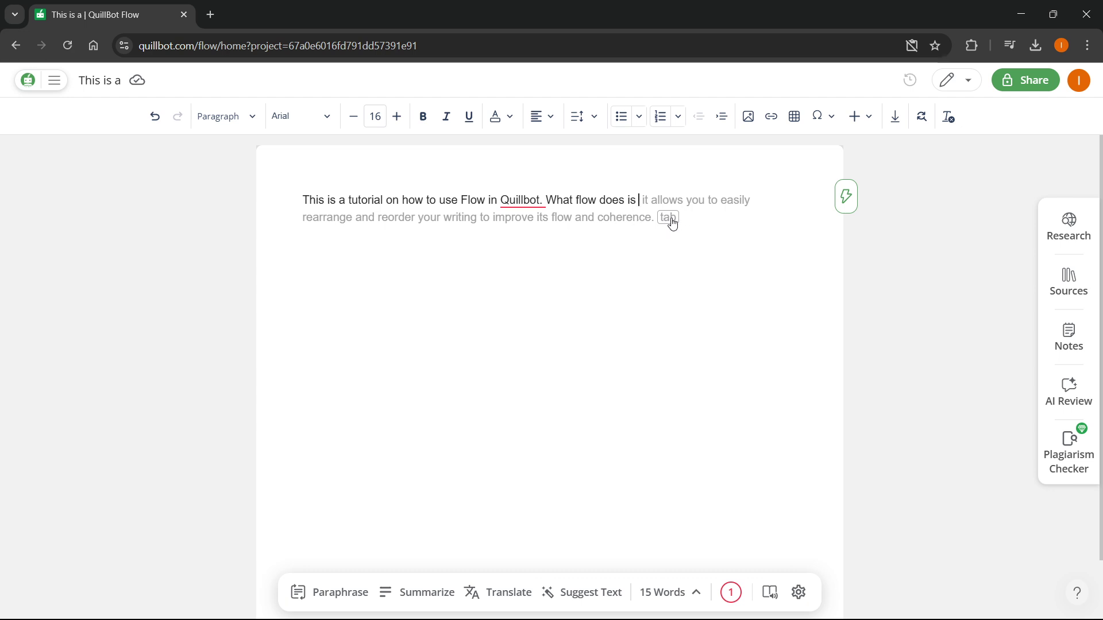
left_click(669, 219)
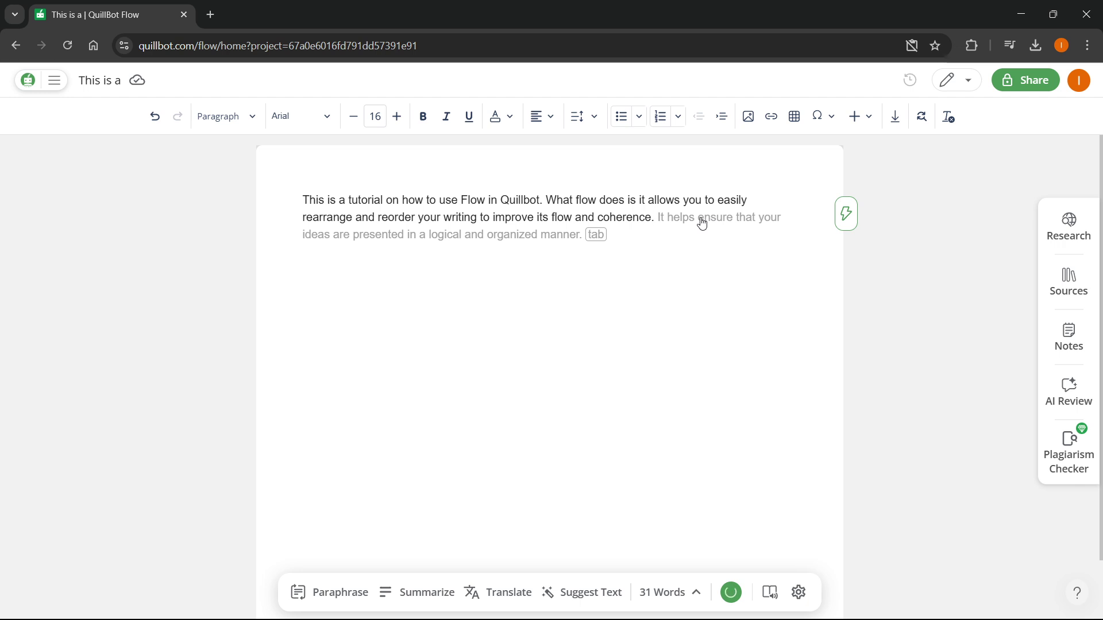
key("Tab")
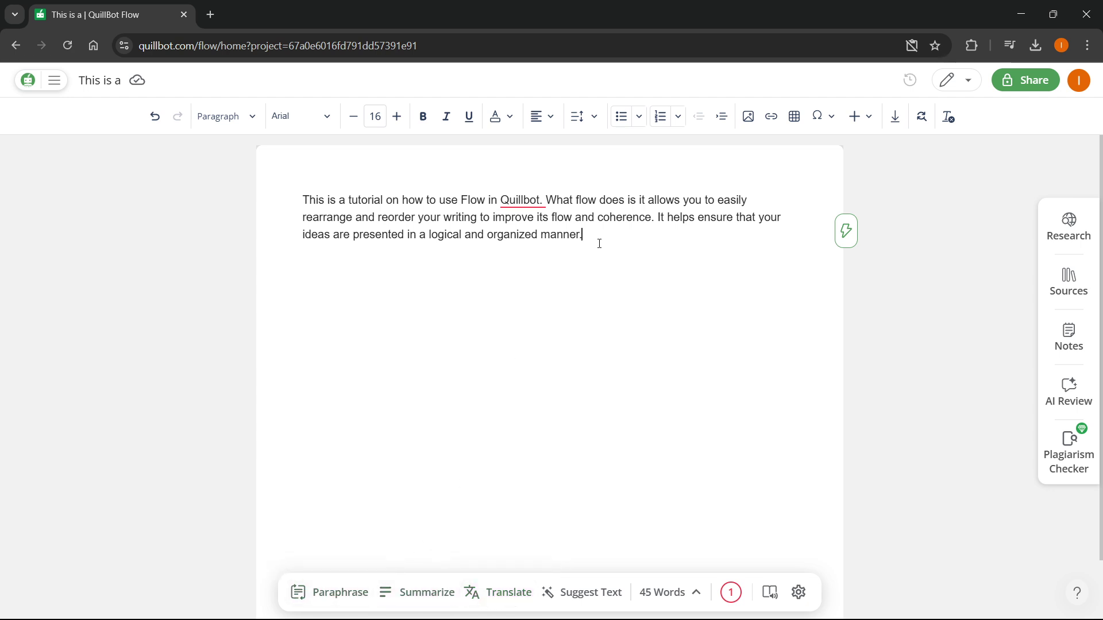
Look over the Research tool, including its Academic option and its question and search modes, and close it.
left_click(1072, 229)
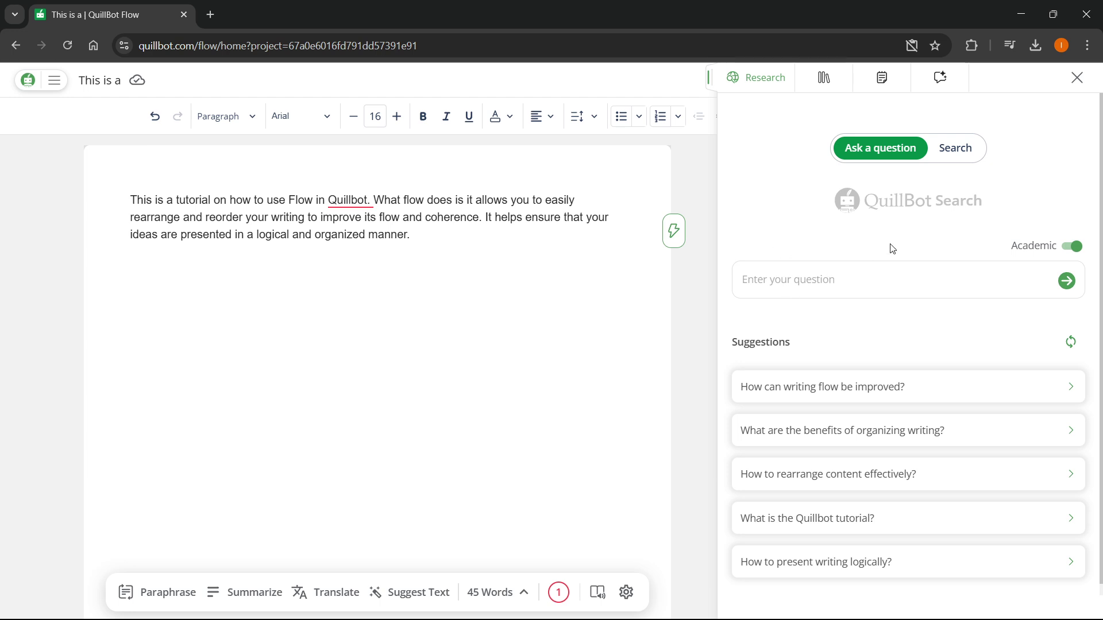
left_click(1074, 247)
left_click(1074, 247)
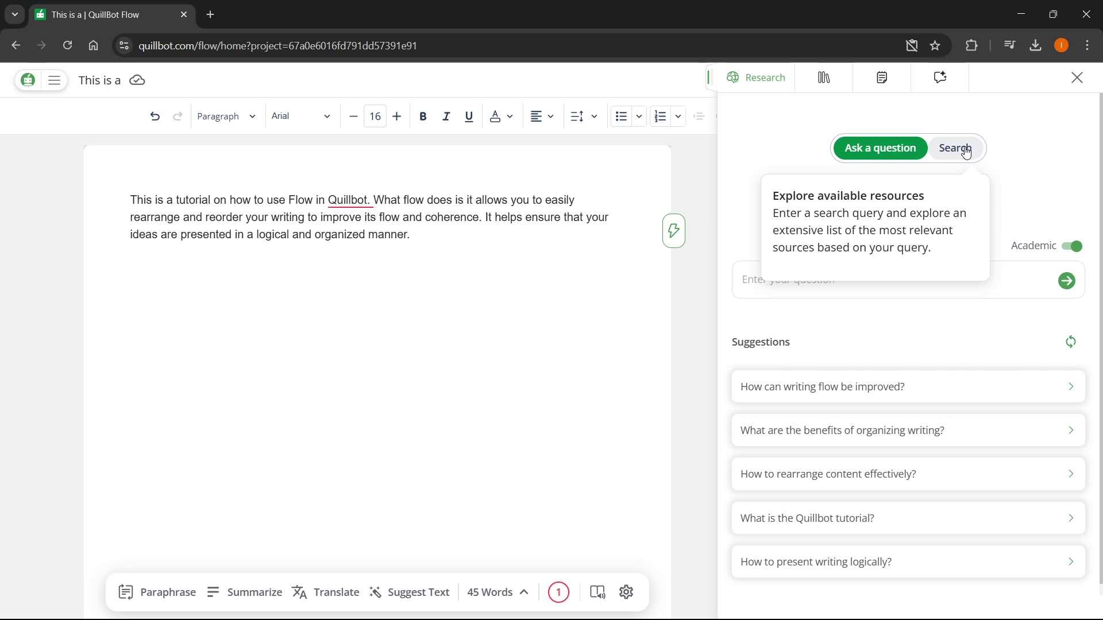
left_click(965, 150)
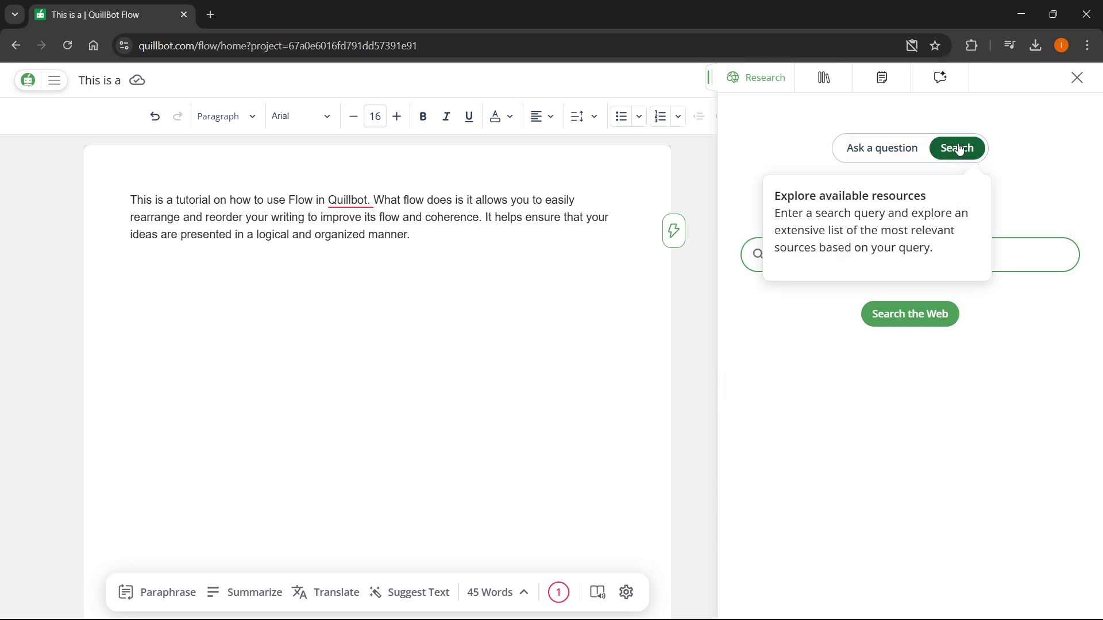
left_click(1076, 78)
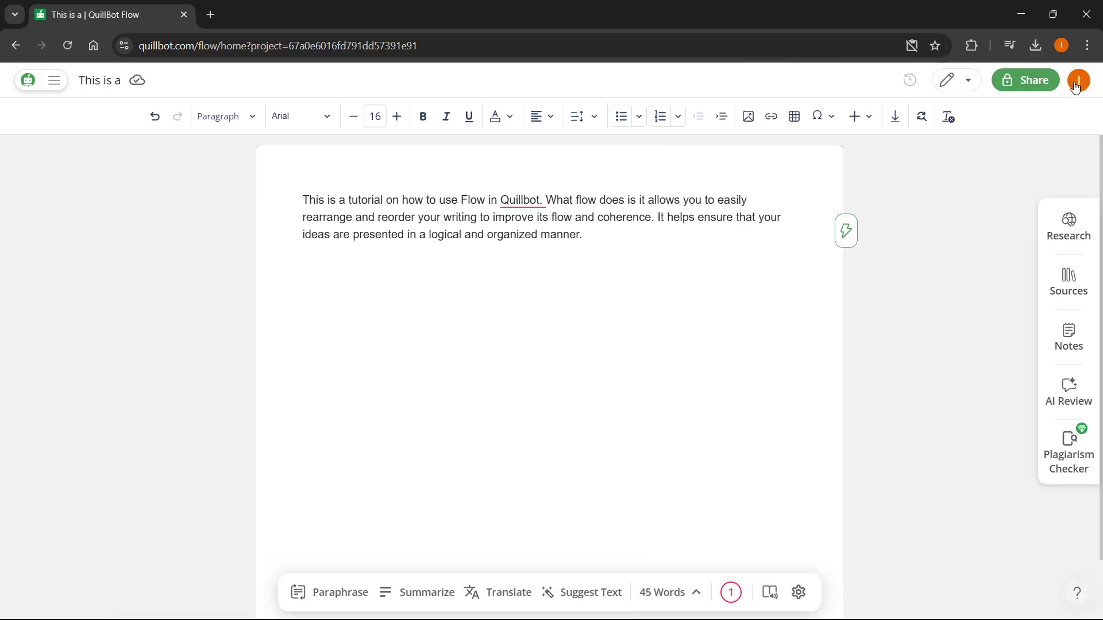
View the Sources options and the Notes area of the project, closing each one.
left_click(1065, 288)
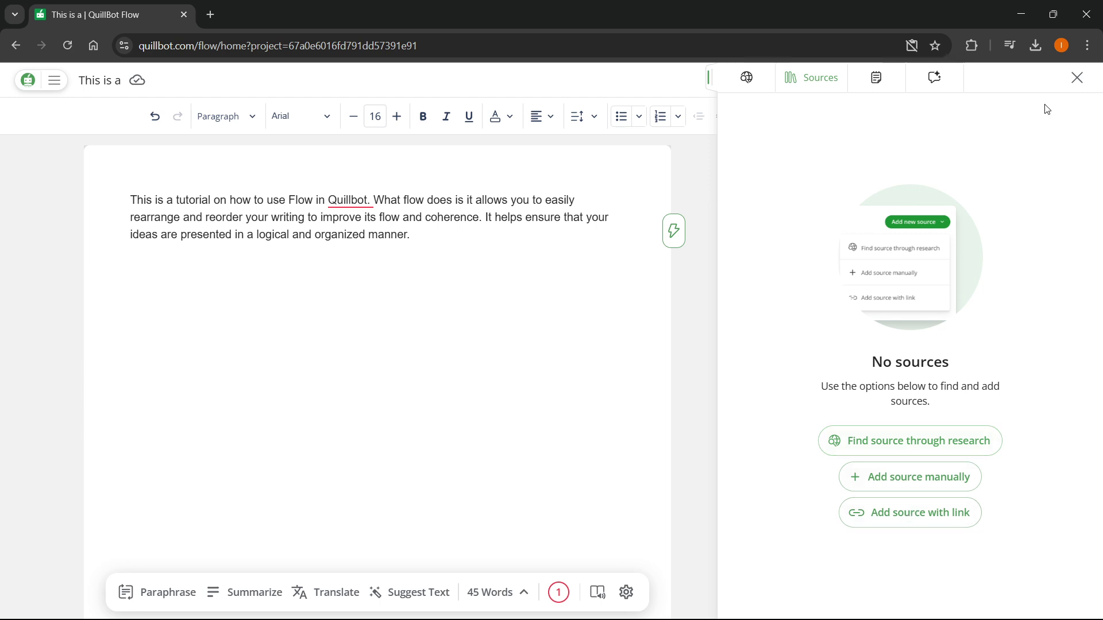
left_click(1077, 77)
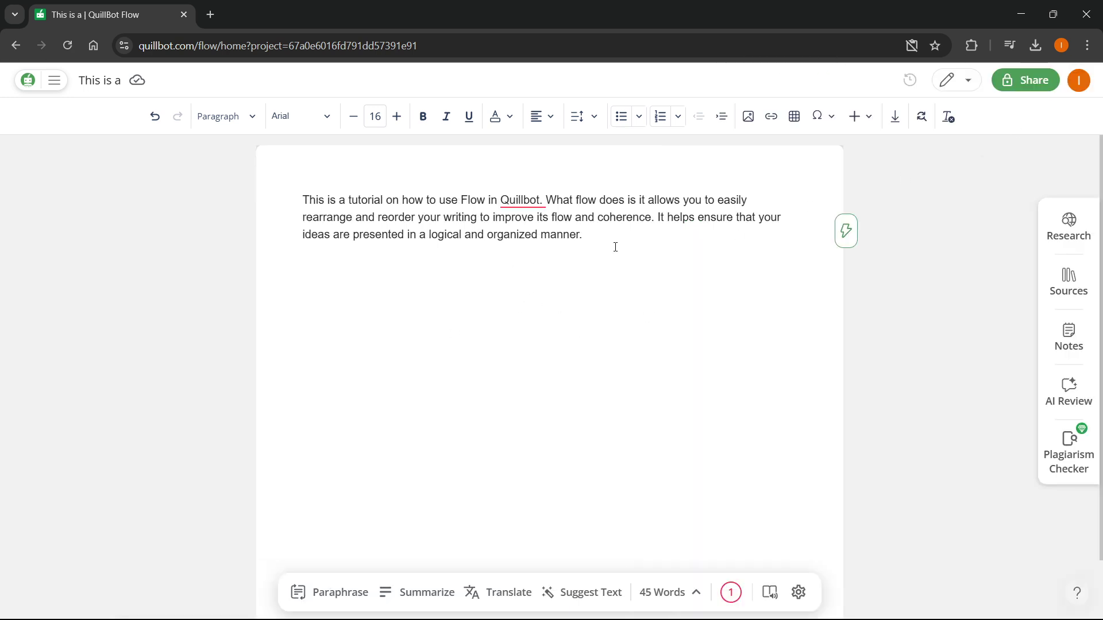
left_click(1069, 340)
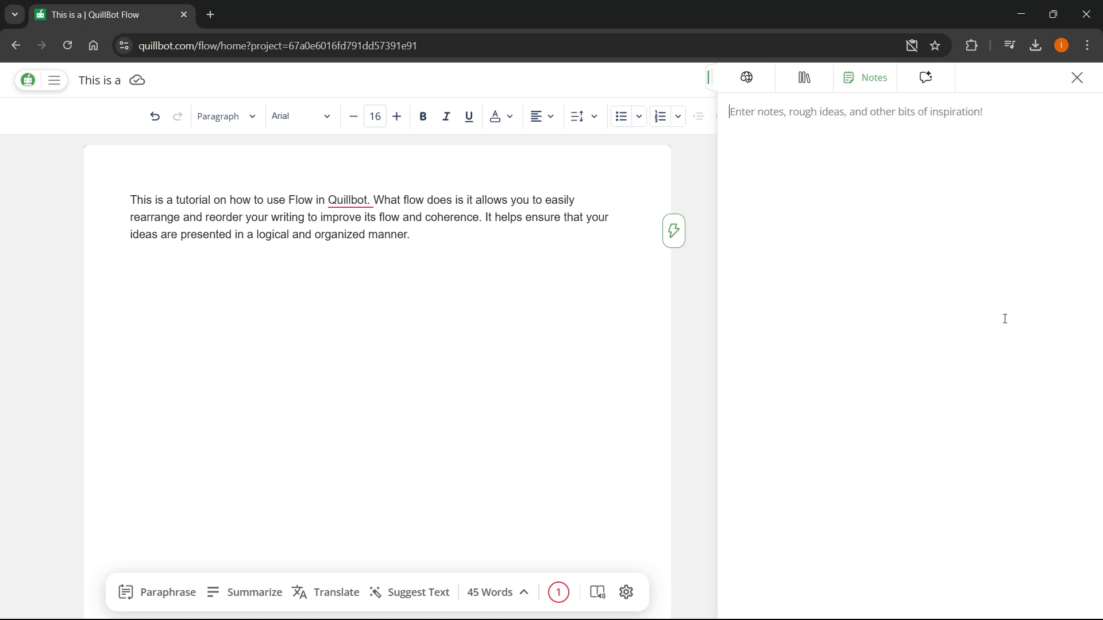
left_click(1077, 78)
View the AI Review feedback options and the Plagiarism Checker information, closing each one.
left_click(1069, 393)
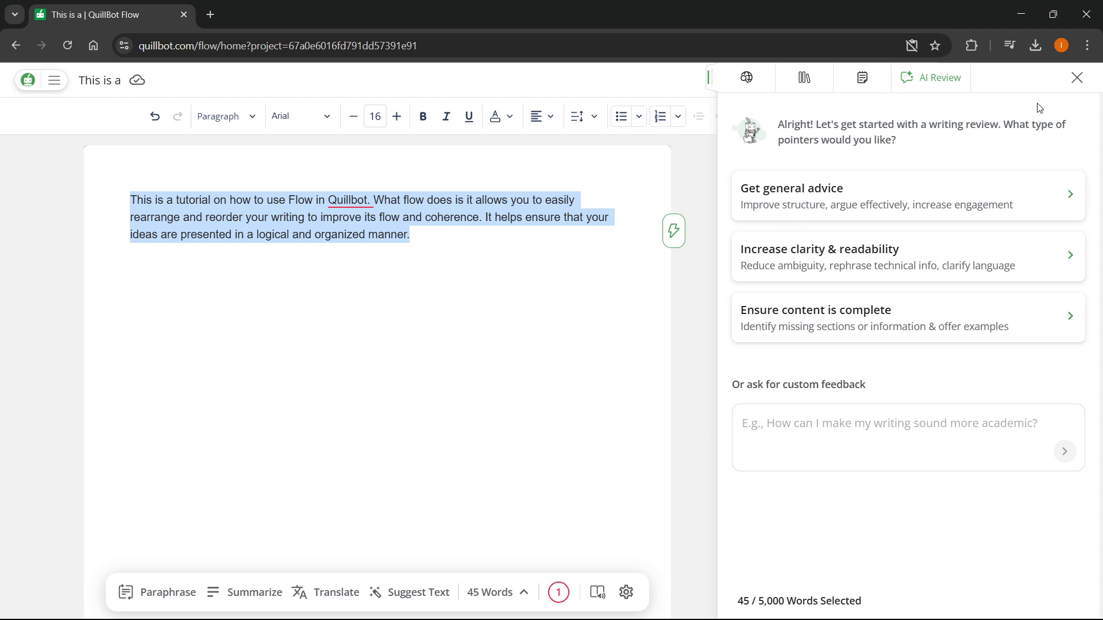
left_click(1077, 78)
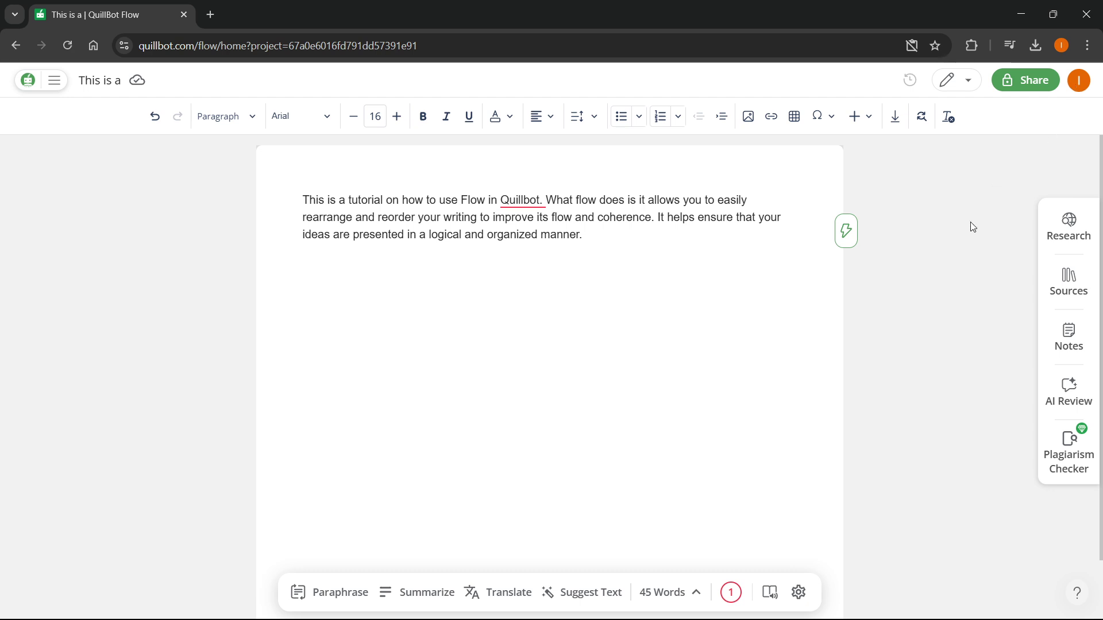
left_click(1073, 462)
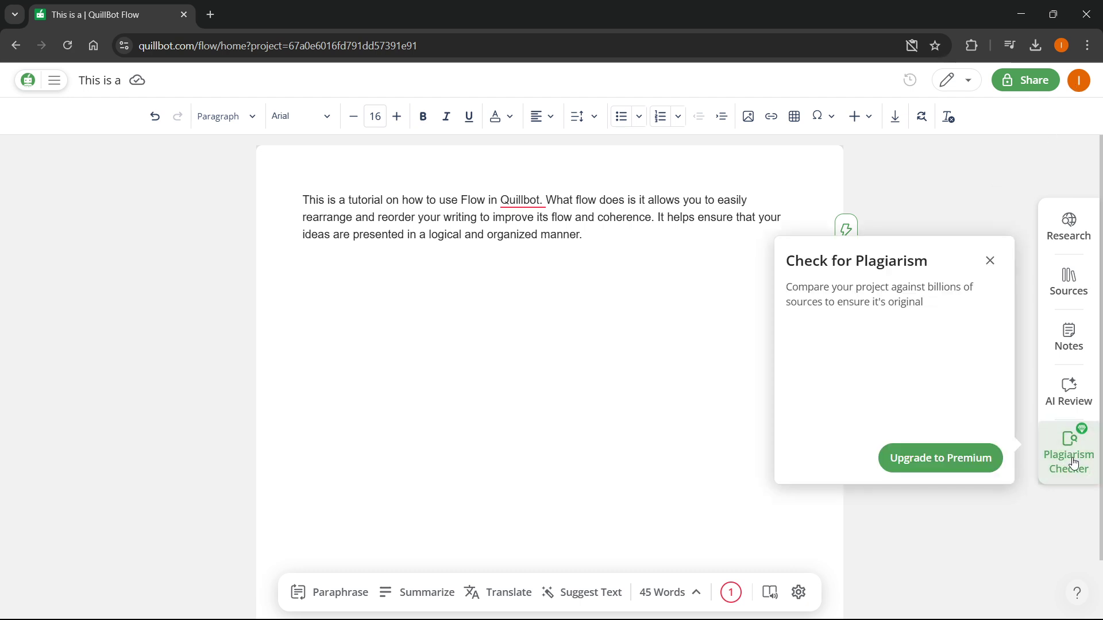
left_click(992, 272)
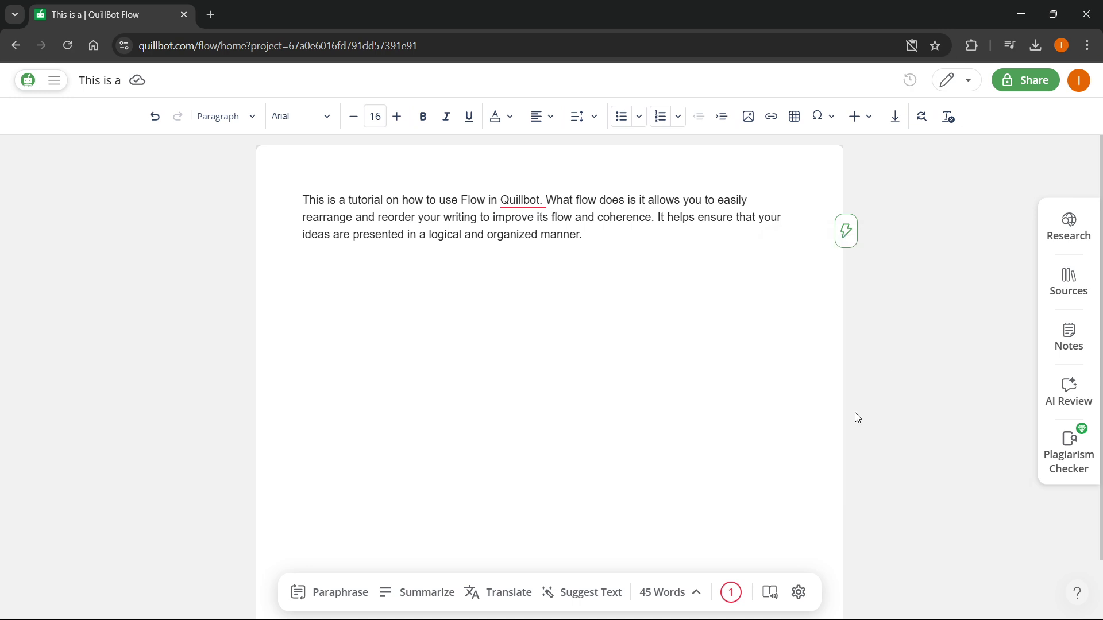
Examine the editor settings for auto correct, inline suggestions, shortcuts and grammar.
left_click(798, 593)
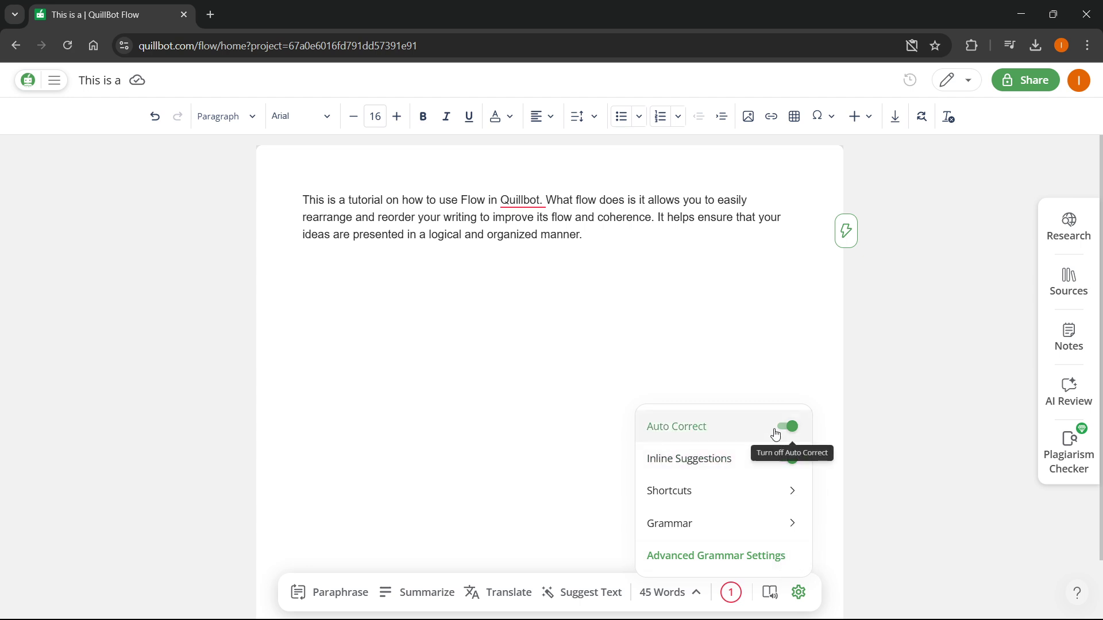
mouse_move(795, 499)
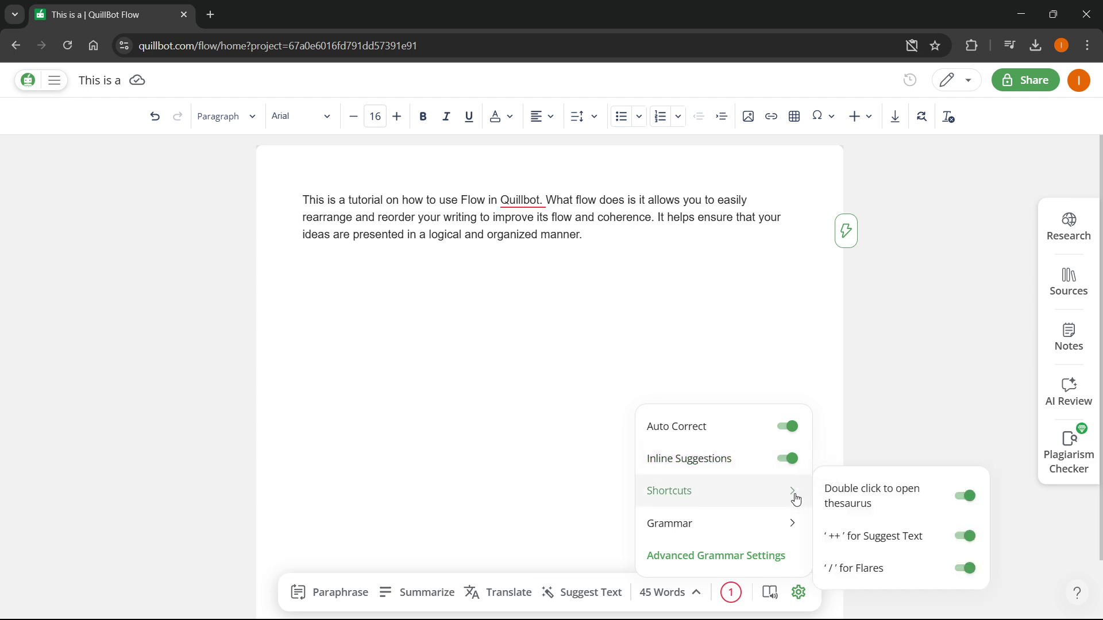
mouse_move(791, 533)
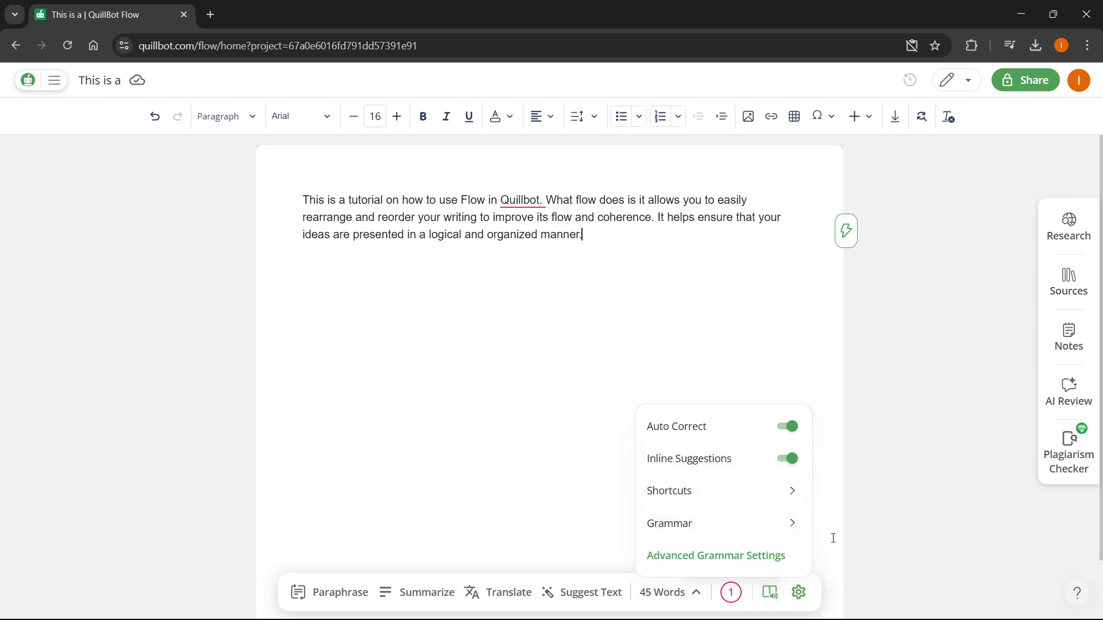
View the Dictate and Listen options for the document.
left_click(771, 595)
left_click(771, 595)
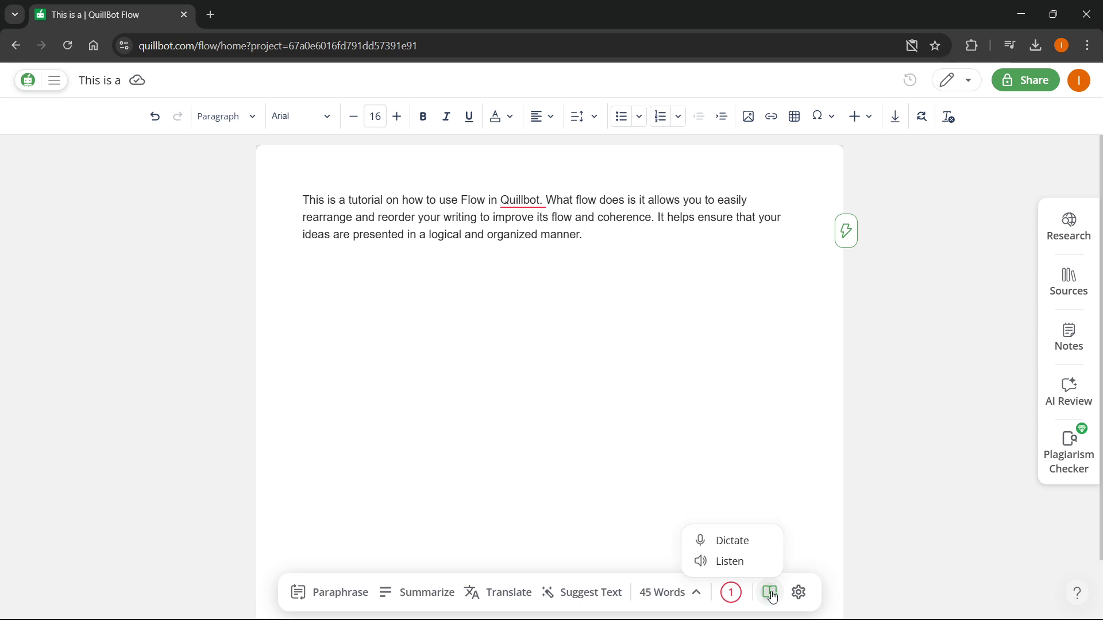
left_click(749, 550)
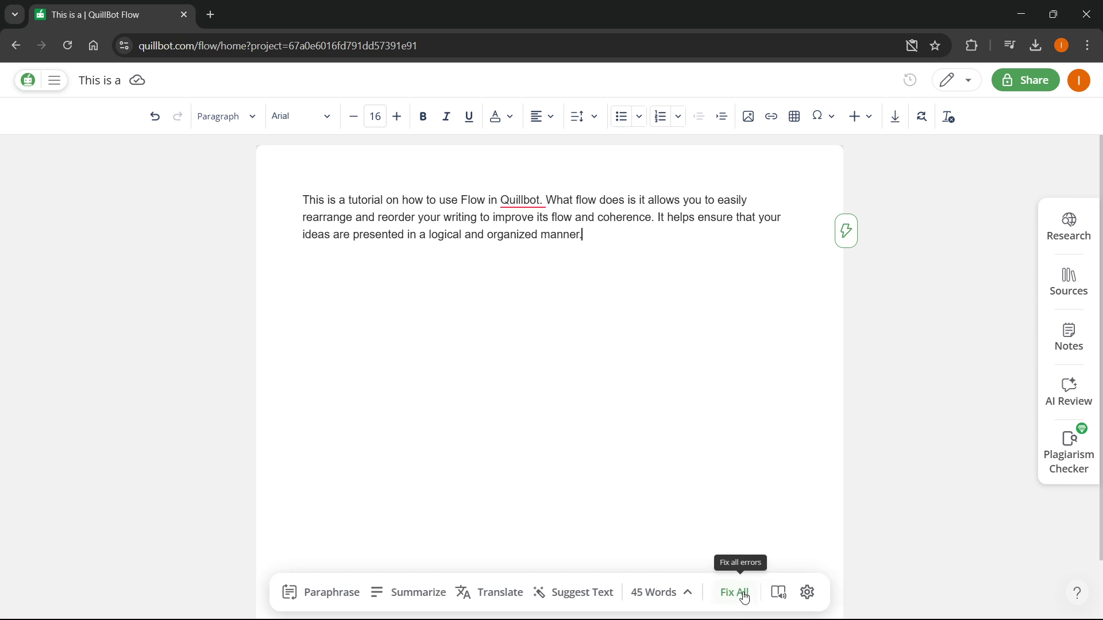
Fix all grammar errors in the document at once.
left_click(737, 592)
mouse_move(734, 593)
left_click(734, 593)
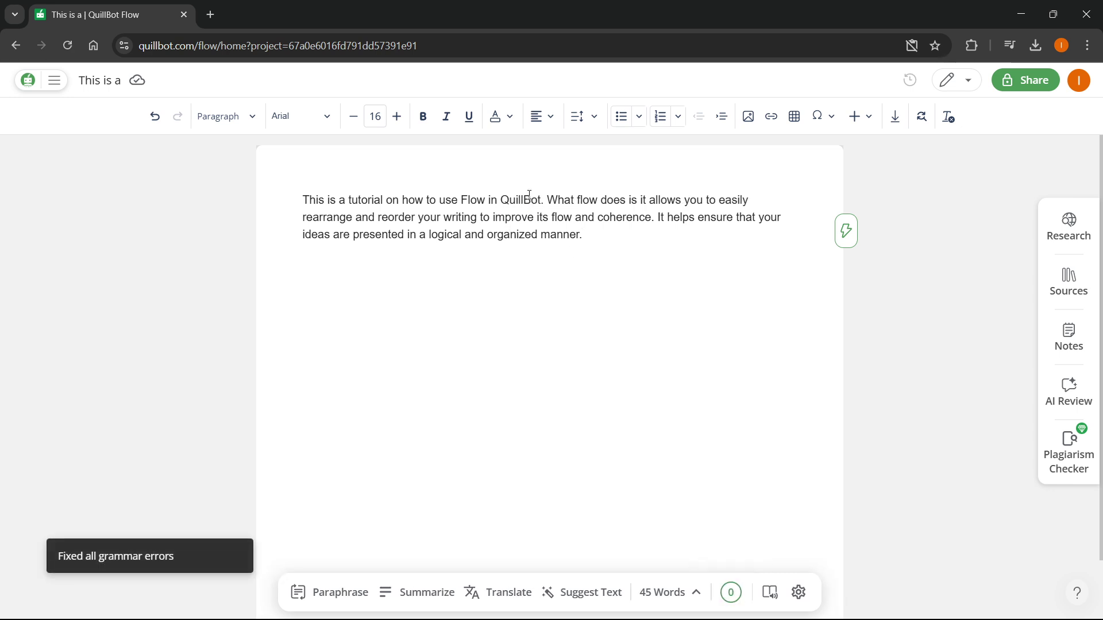
Examine the document statistics, including overall score, word counts, grade level, sentiment and tones, and close the side panels.
left_click(671, 597)
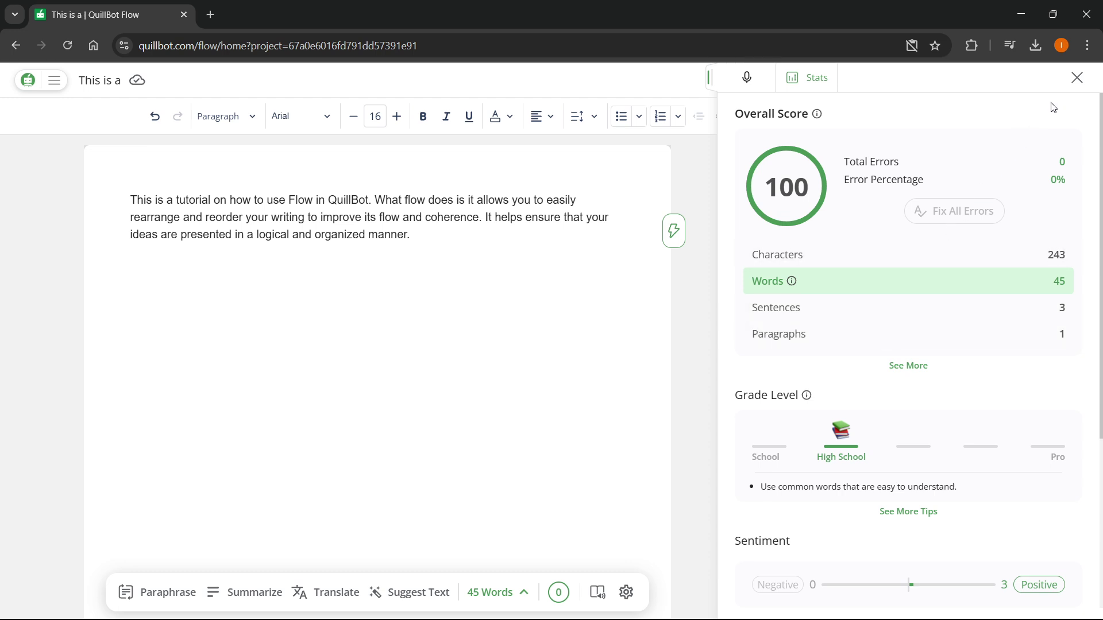
scroll(791, 397, "down", 1)
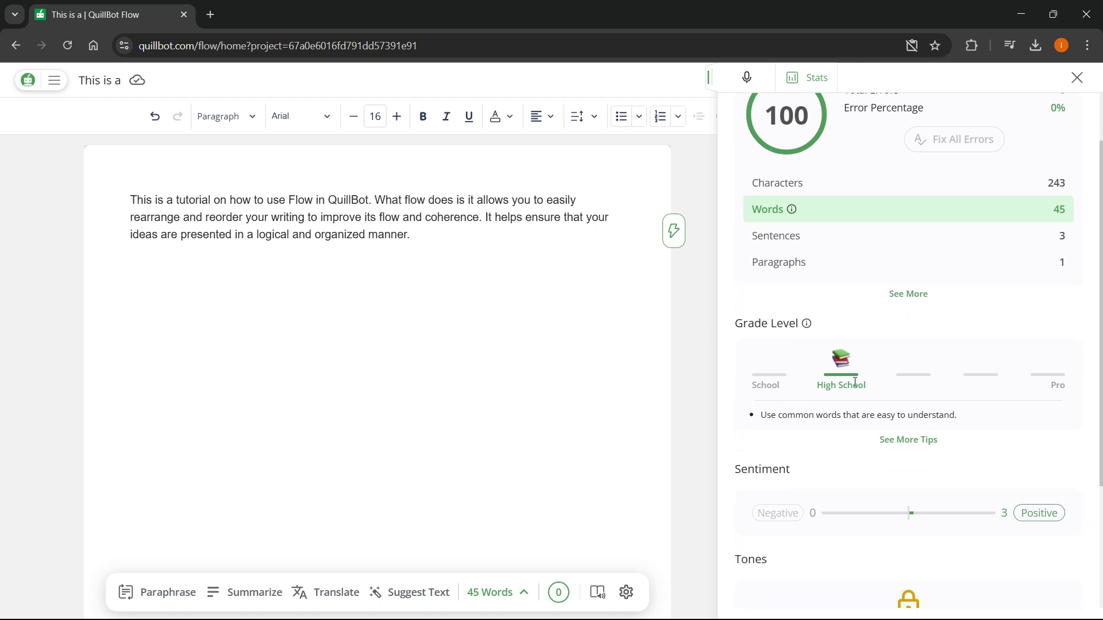
scroll(842, 378, "down", 1)
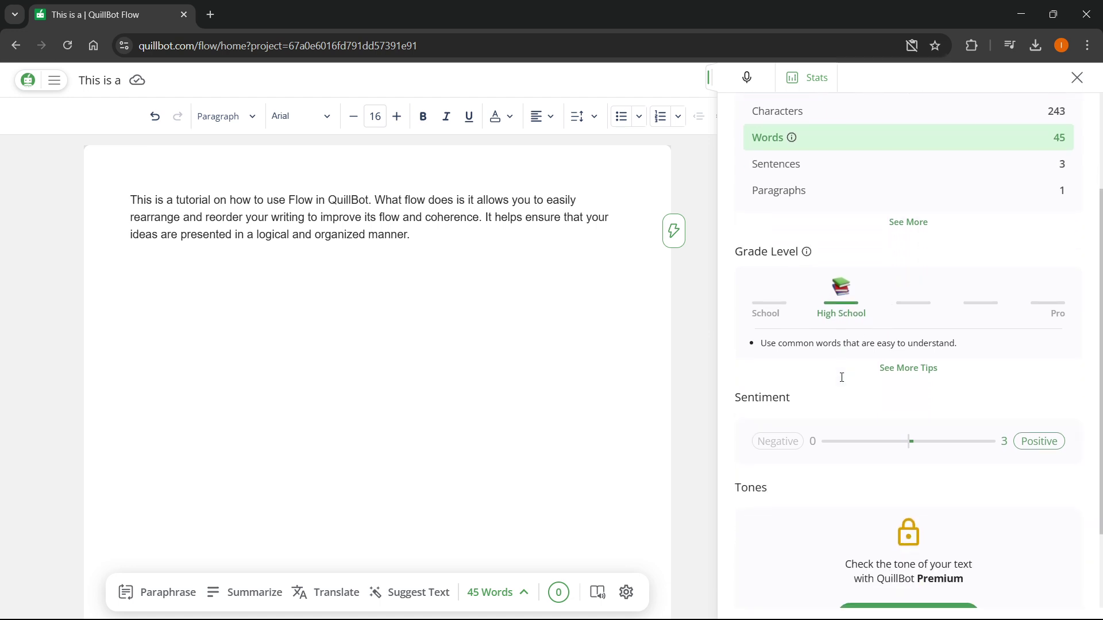
scroll(842, 382, "down", 1)
scroll(839, 382, "up", 2)
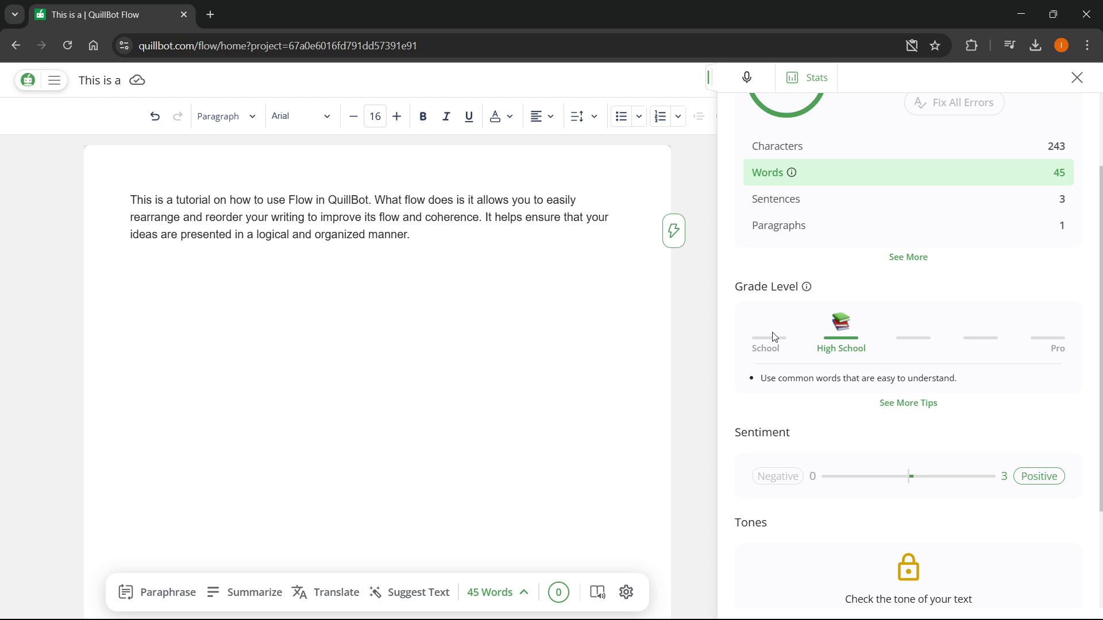
scroll(989, 358, "up", 2)
left_click(1077, 78)
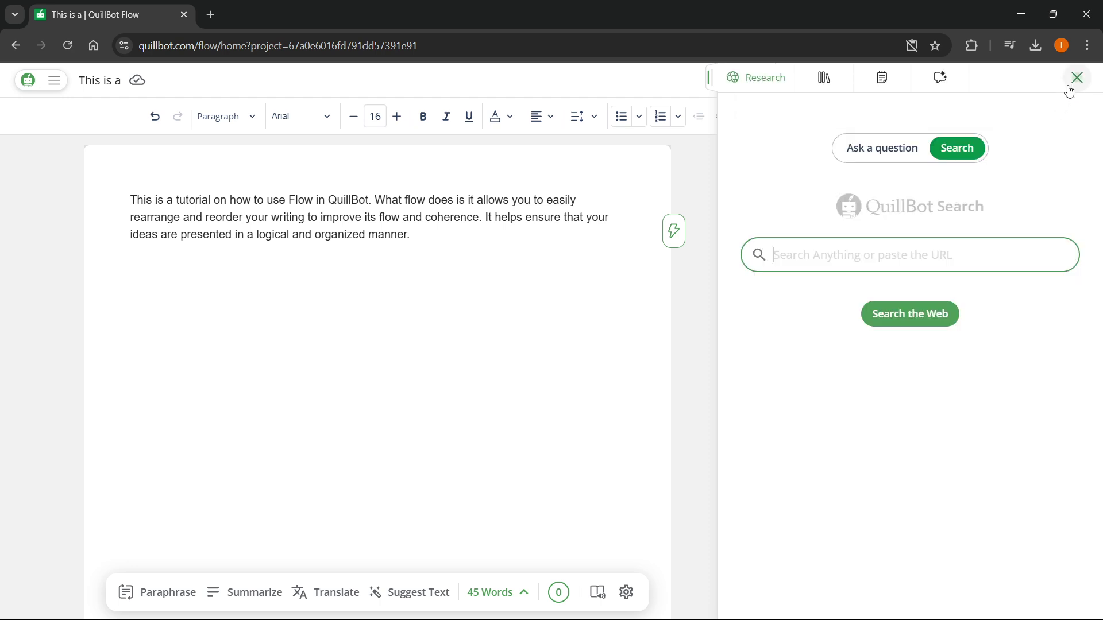
left_click(1077, 77)
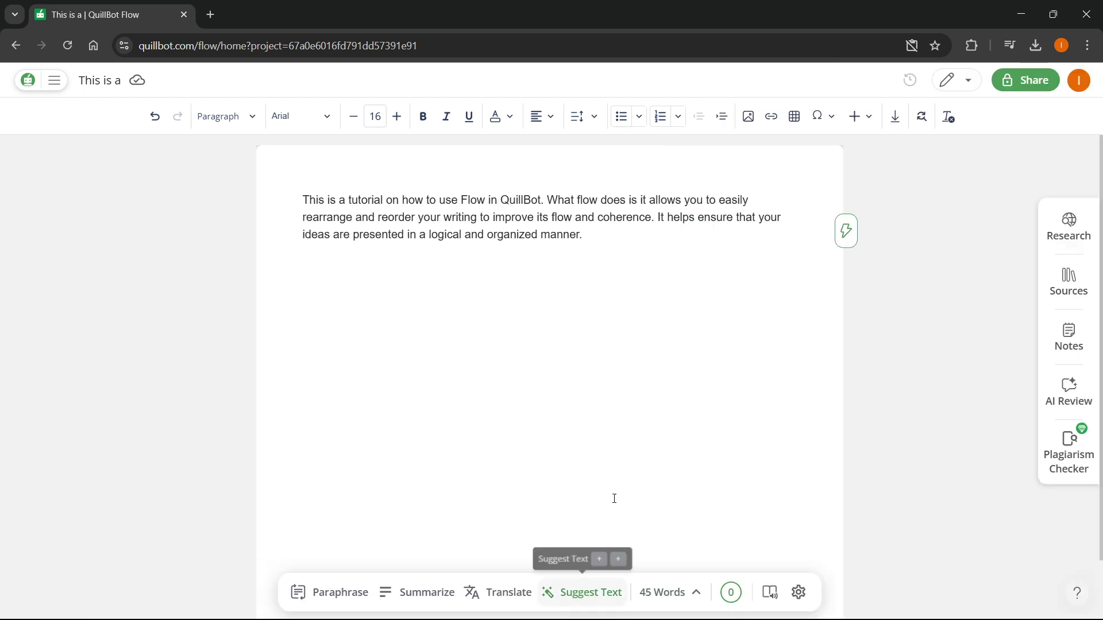
Generate text suggestions and insert the one about identifying areas that may need restructuring or rephrasing at the end of the paragraph.
left_click(592, 594)
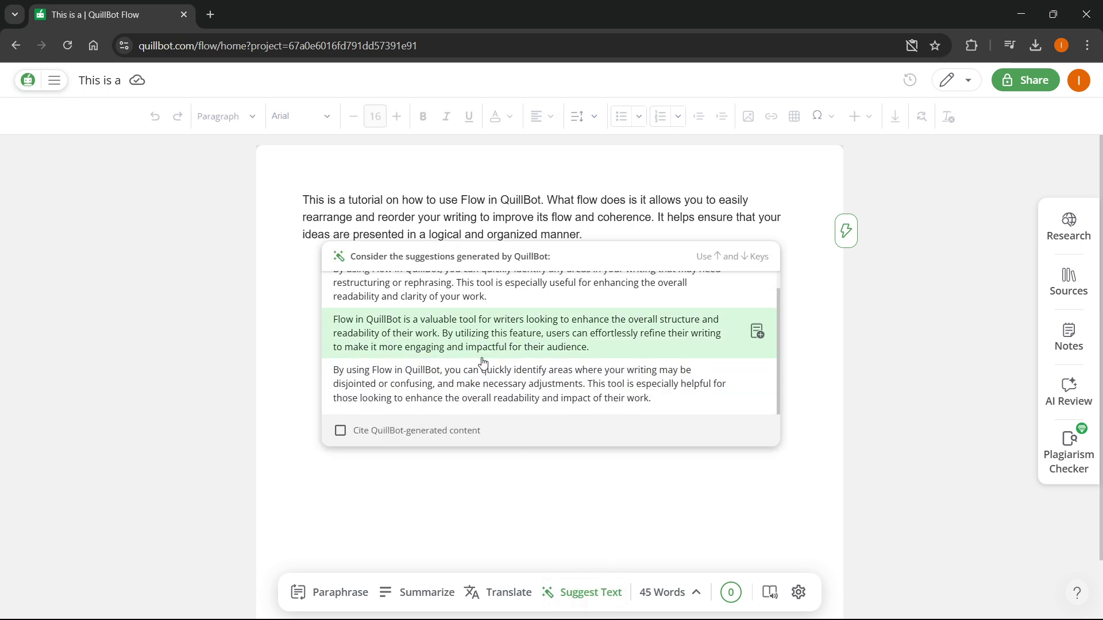
left_click(757, 300)
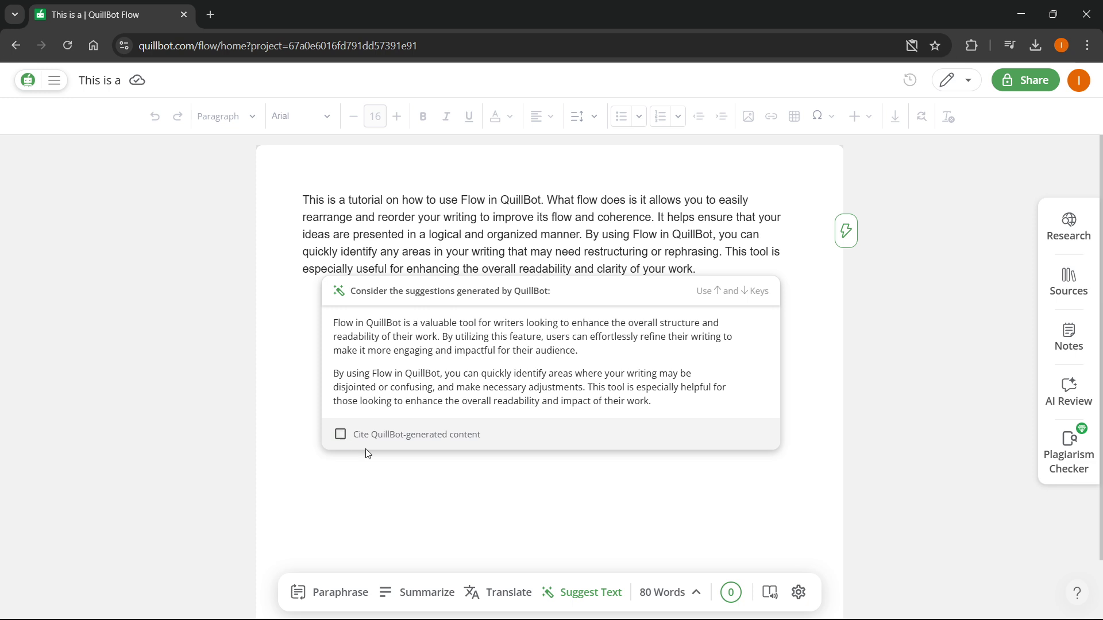
left_click(563, 508)
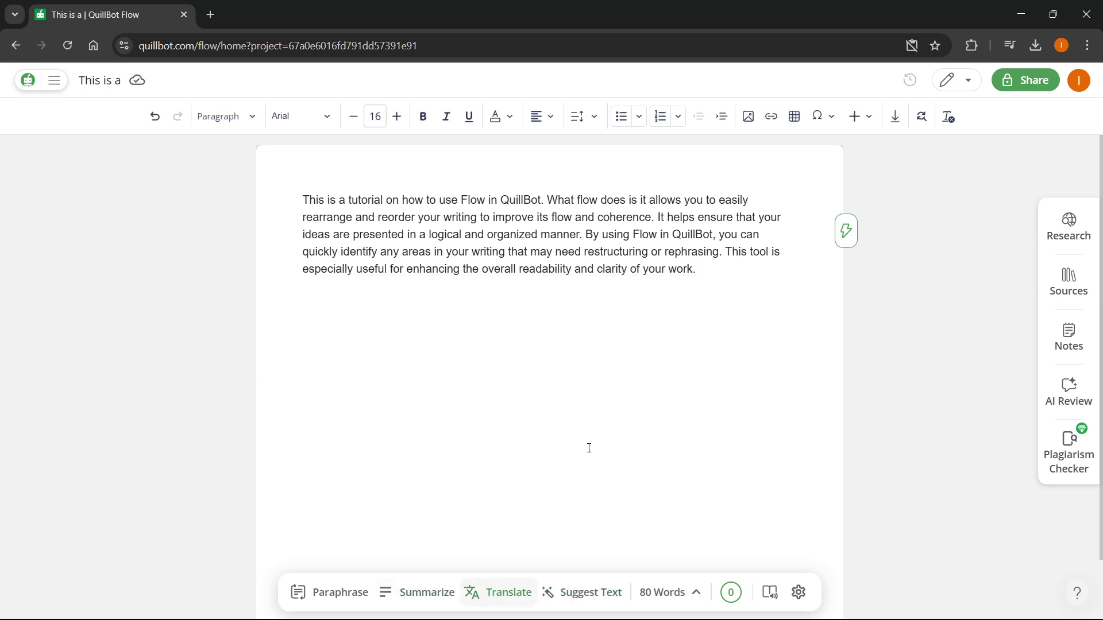
Translate the last two sentences, starting at "By using Flow in QuillBot", into Danish and replace the originals with the translation.
left_click_drag(697, 273, 587, 234)
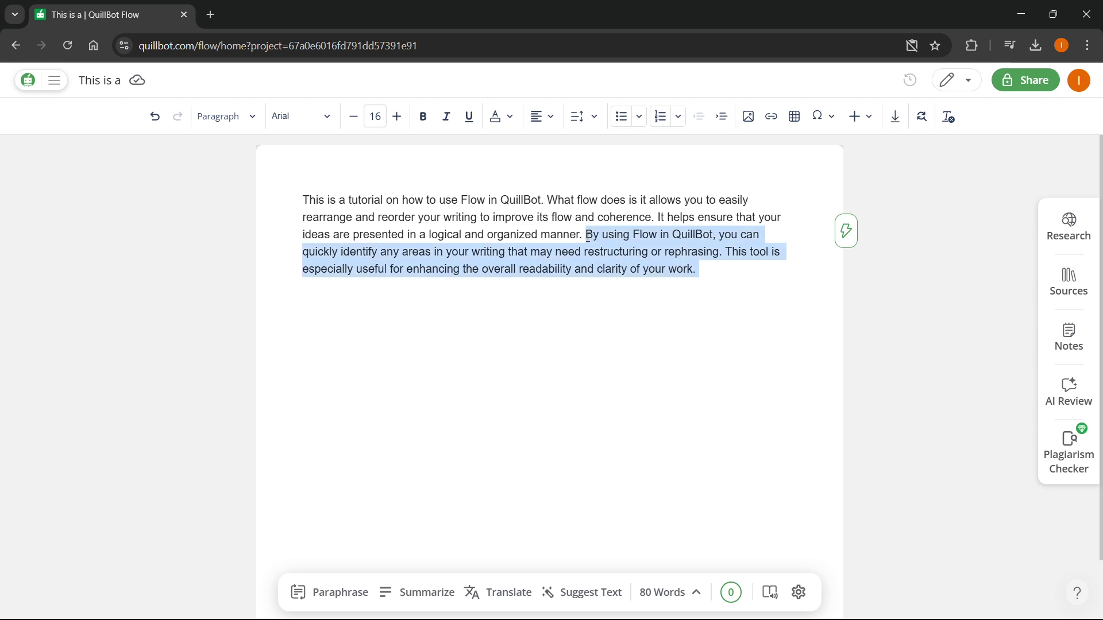
left_click(517, 592)
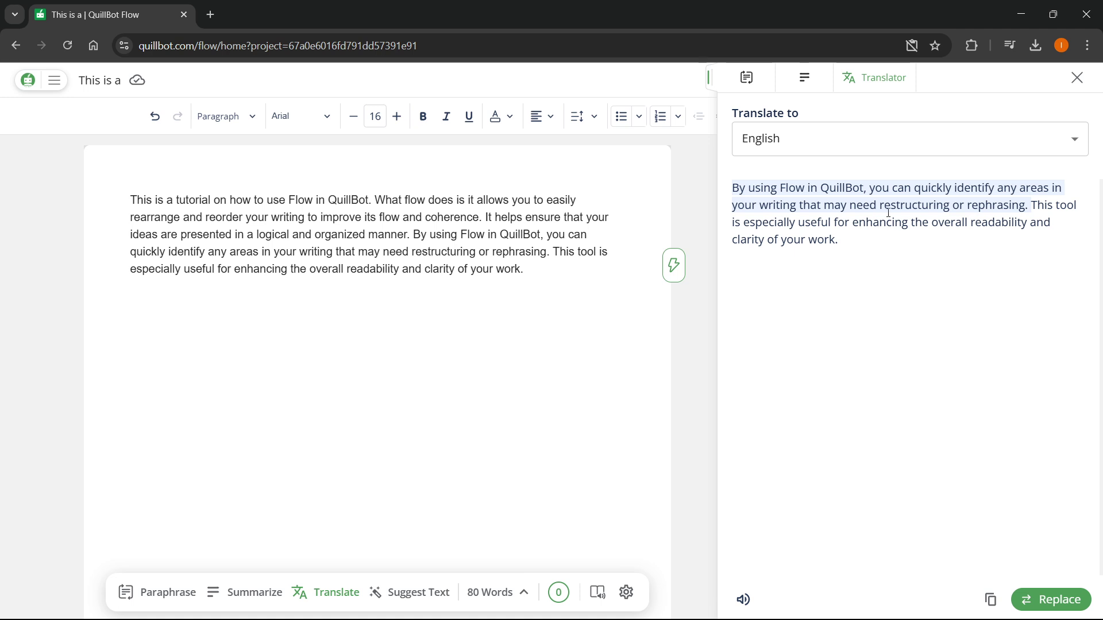
left_click(804, 211)
left_click(800, 142)
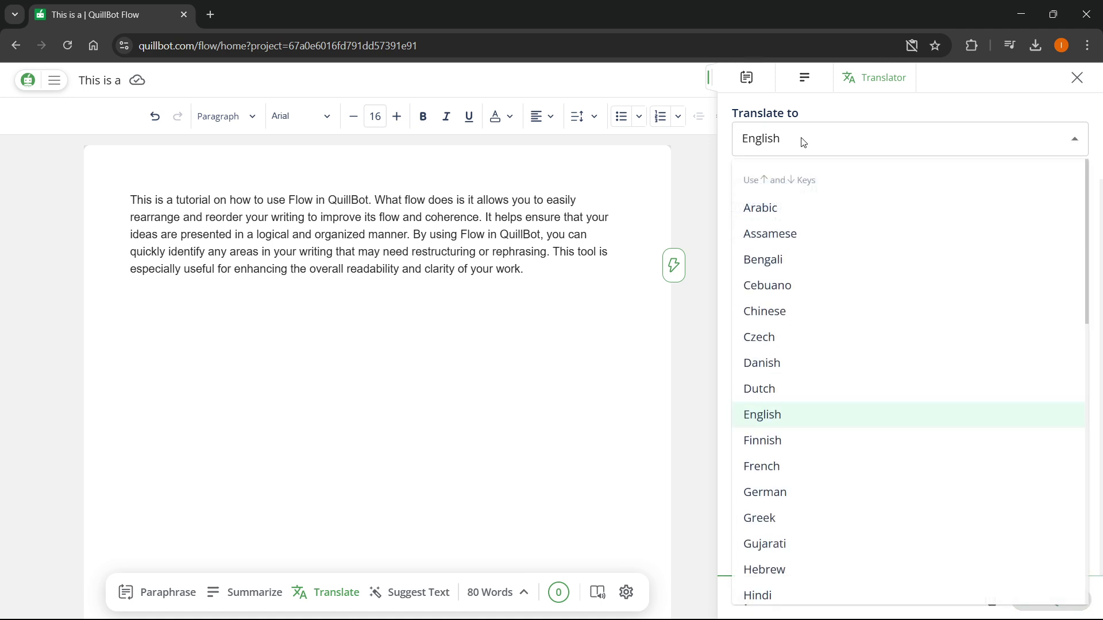
left_click(774, 364)
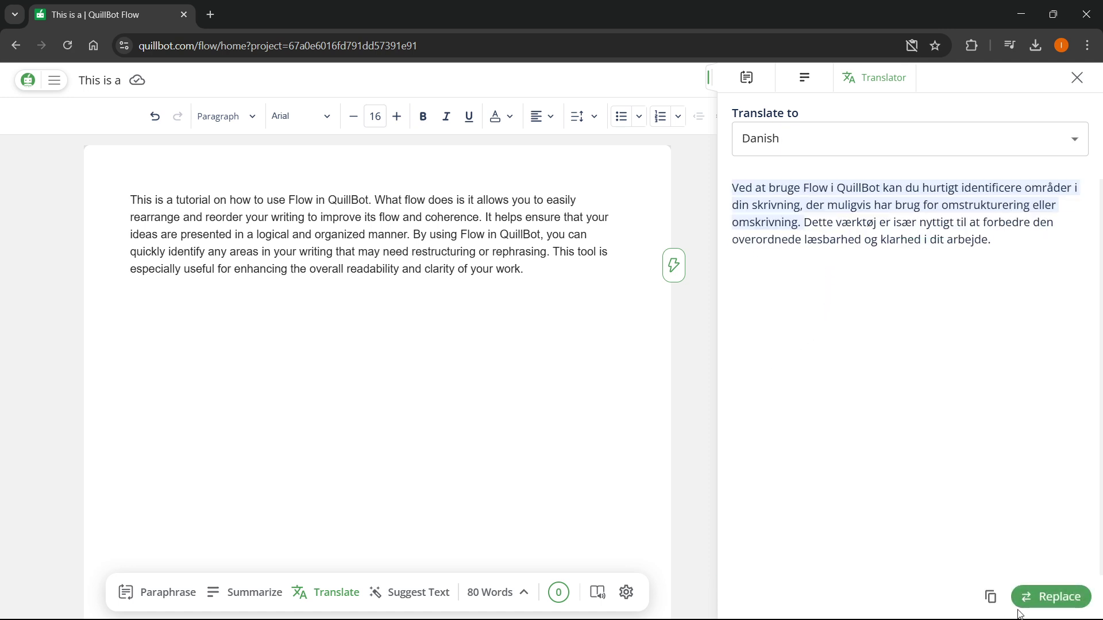
left_click(1039, 599)
left_click(498, 469)
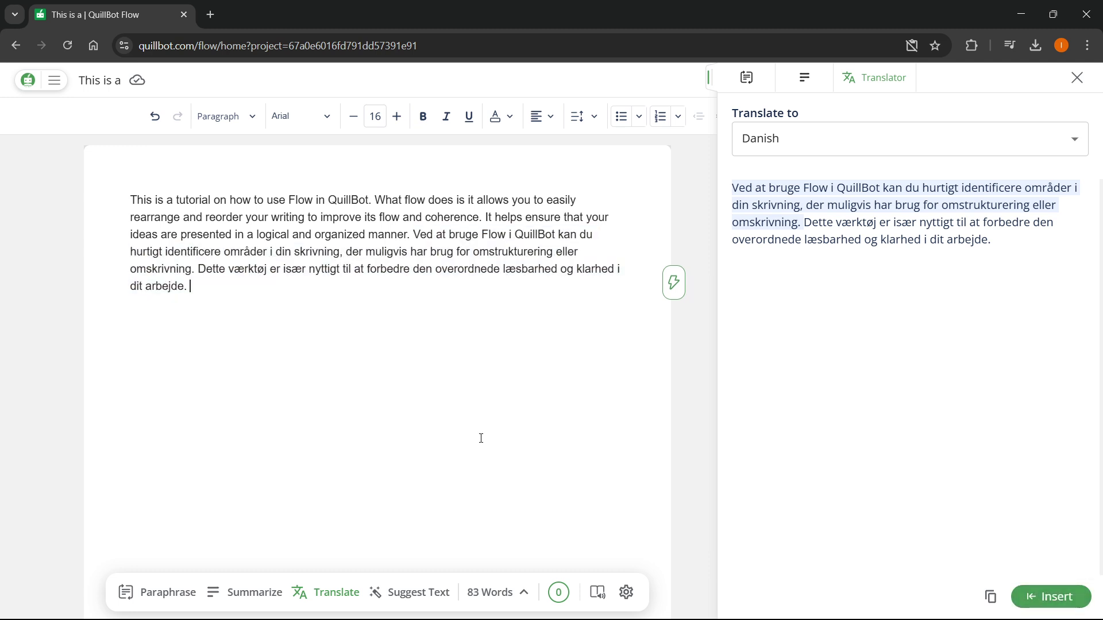
left_click(1077, 78)
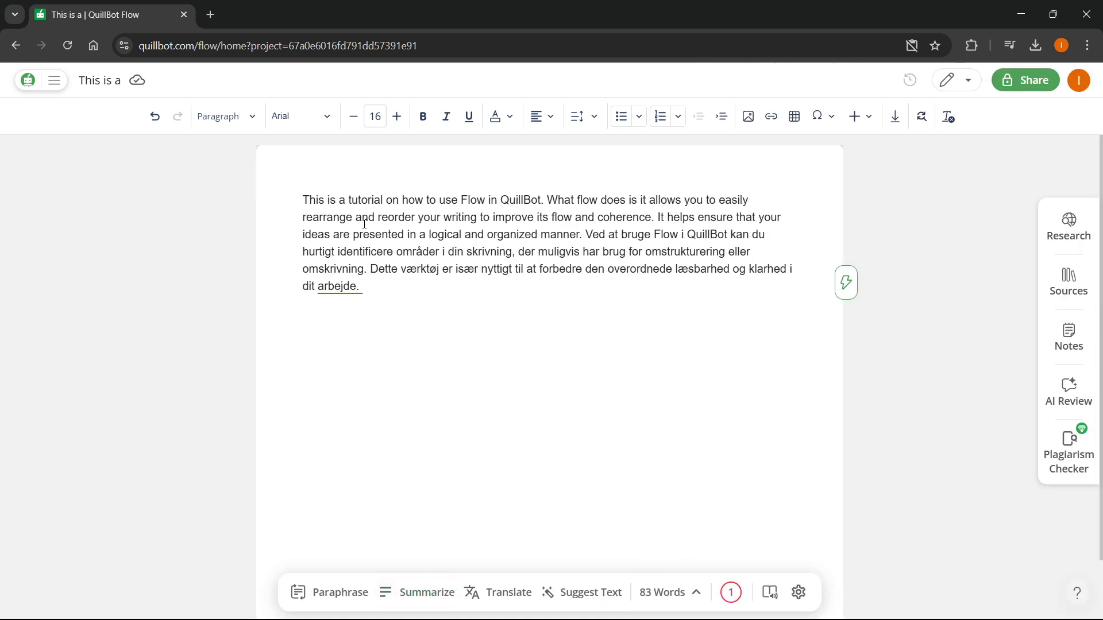
Undo the replacement of the last two sentences with their Danish translation.
key("ctrl+z")
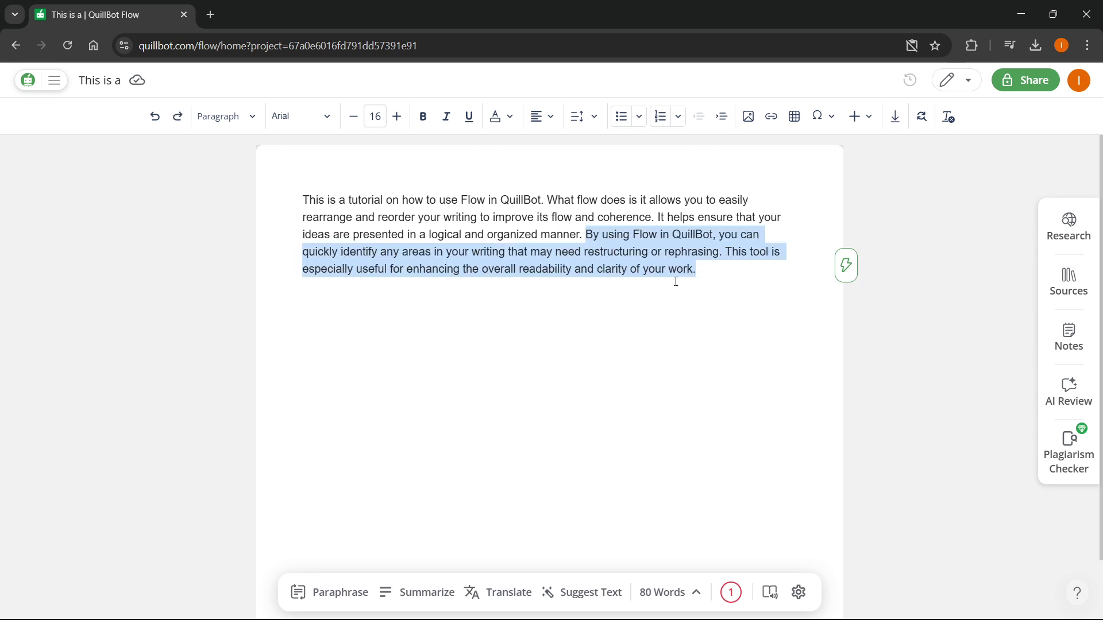
left_click(676, 269)
Summarize the whole text as a paragraph at the longest summary length, view it as key sentences, and close the summarizer.
left_click_drag(709, 271, 303, 198)
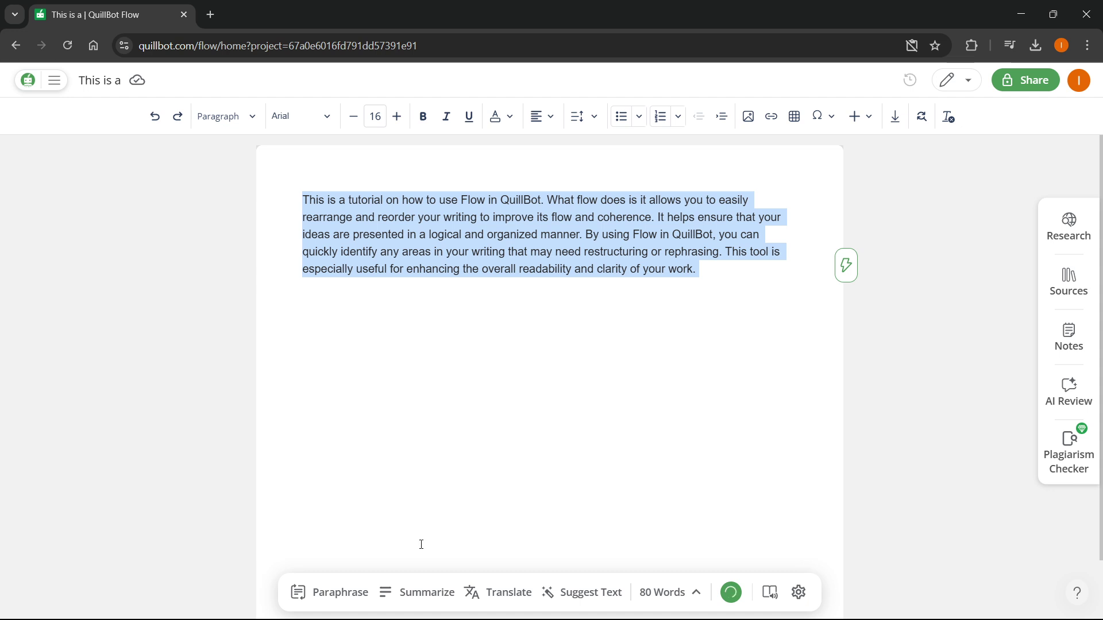
left_click(406, 597)
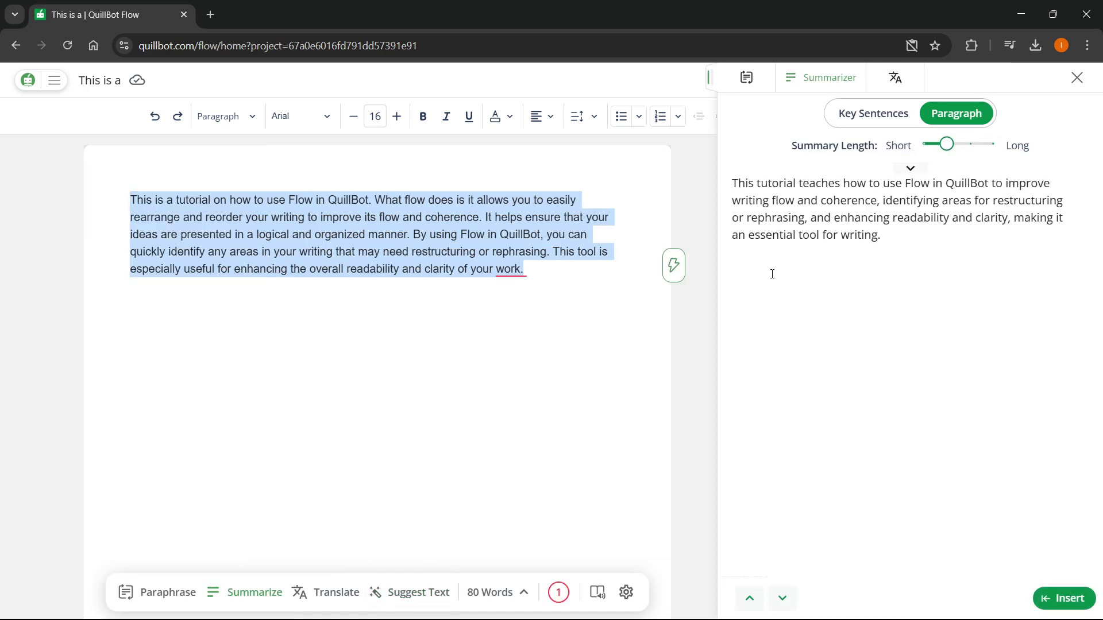
left_click_drag(947, 144, 997, 148)
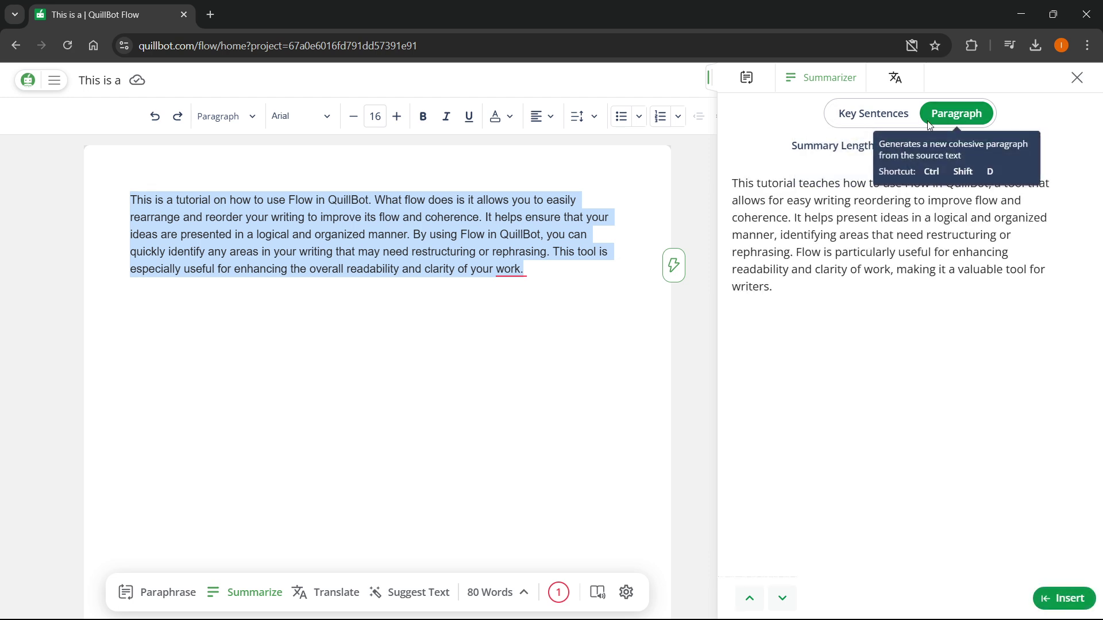
left_click(874, 114)
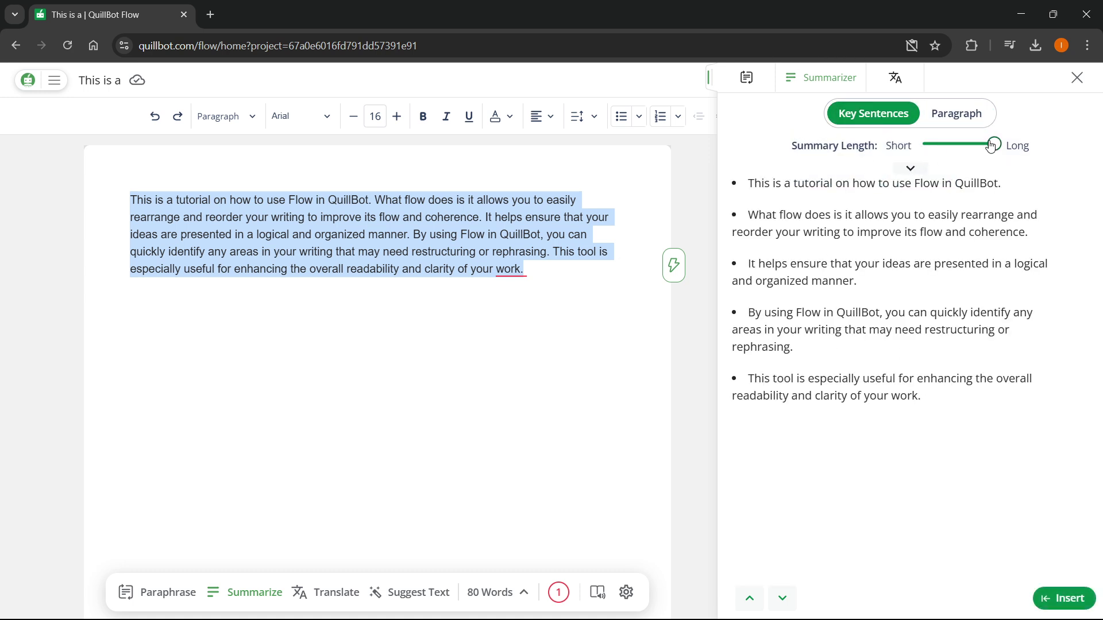
left_click(1077, 78)
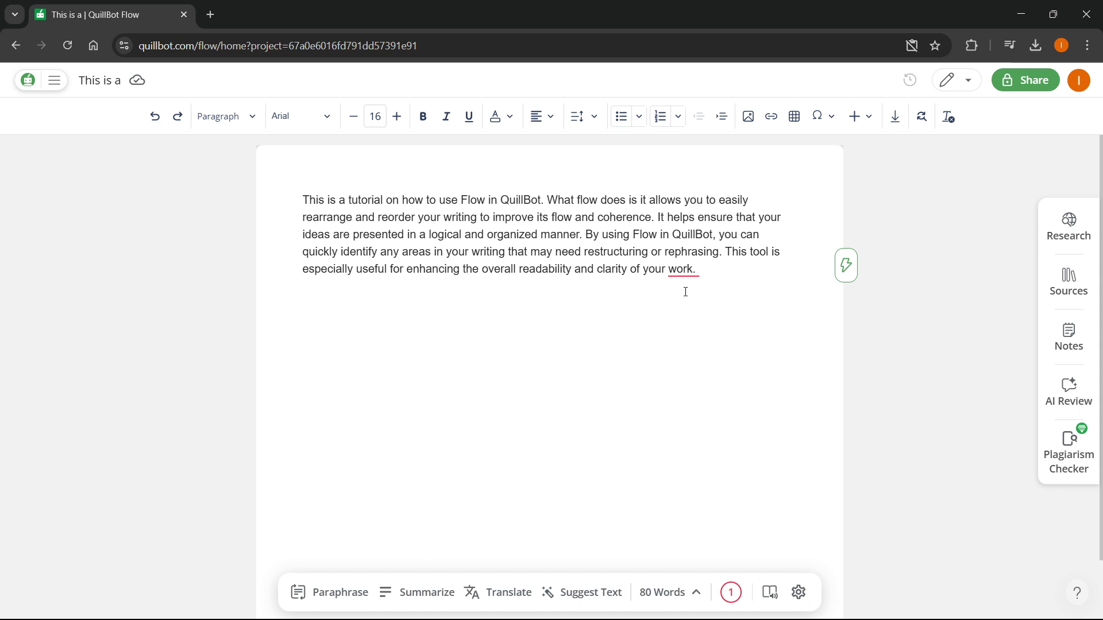
Paraphrase the whole text in Standard mode, replace the original with the paraphrased version, and close the paraphraser.
left_click_drag(686, 292, 336, 210)
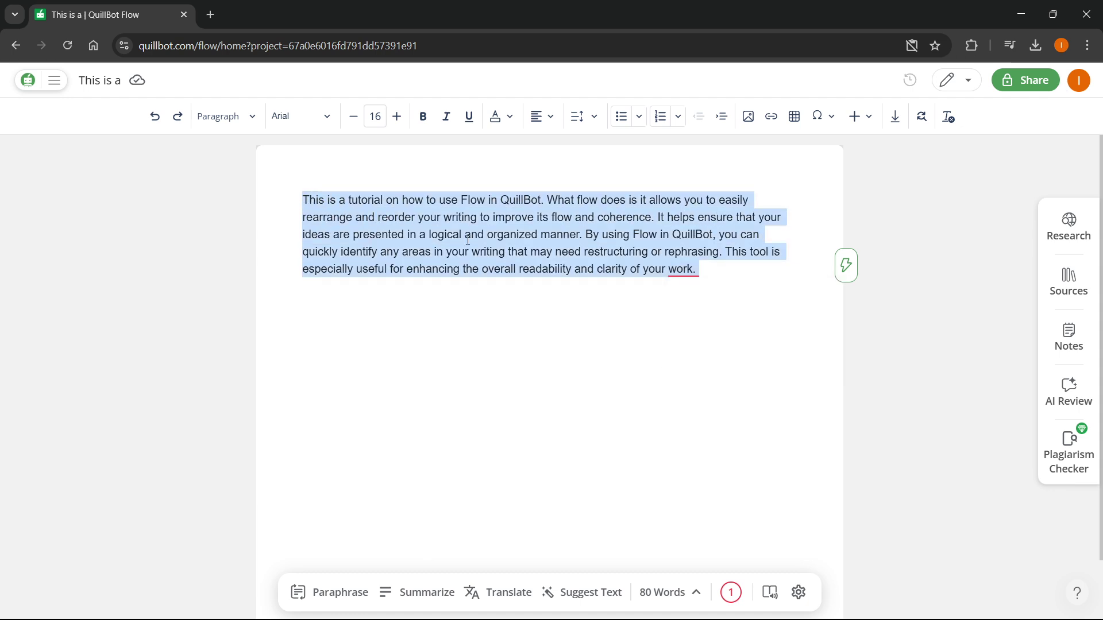
left_click(342, 584)
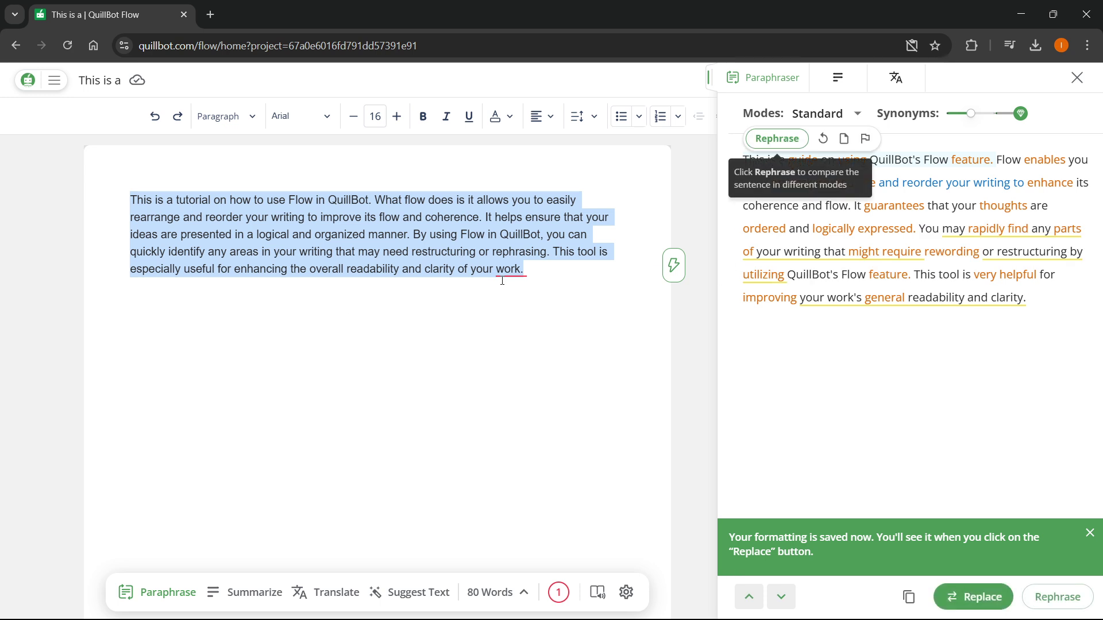
left_click(976, 597)
left_click(611, 301)
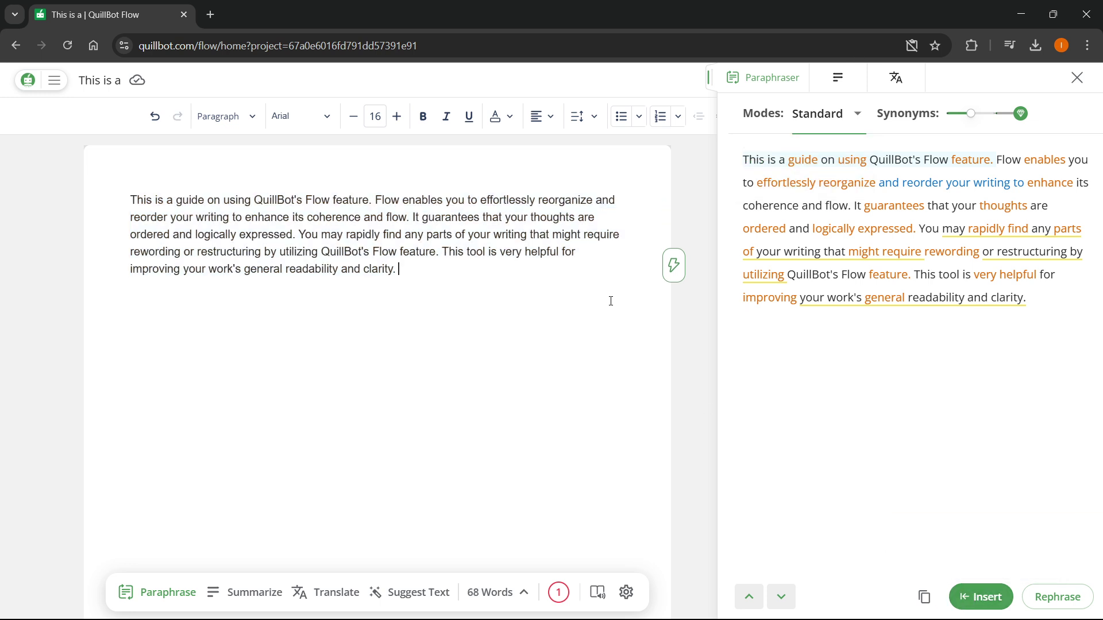
left_click(1076, 78)
left_click(1077, 79)
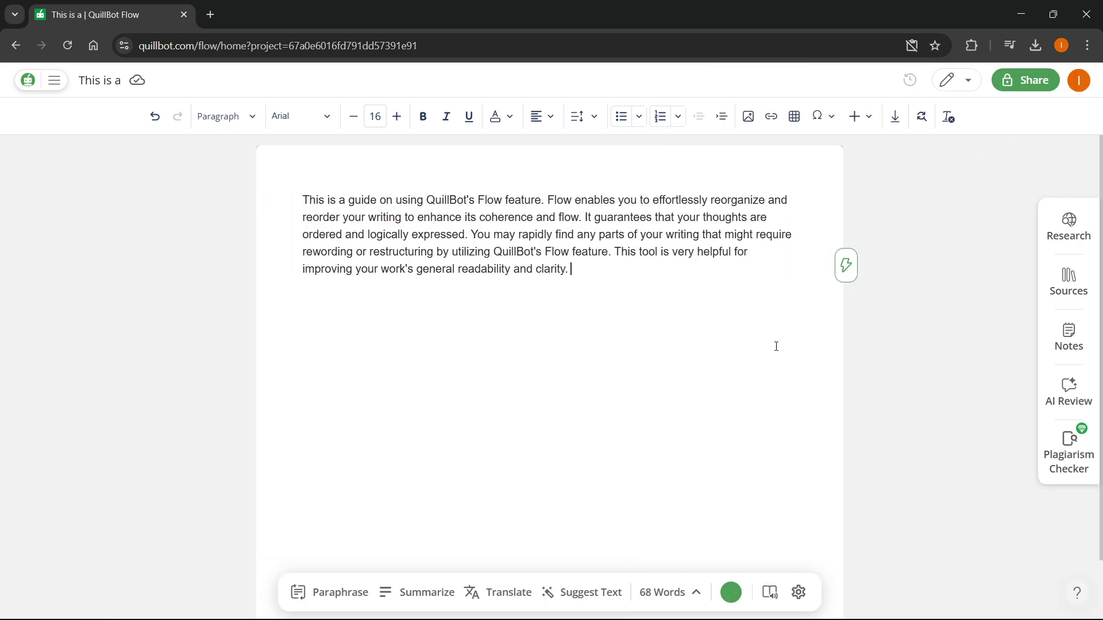